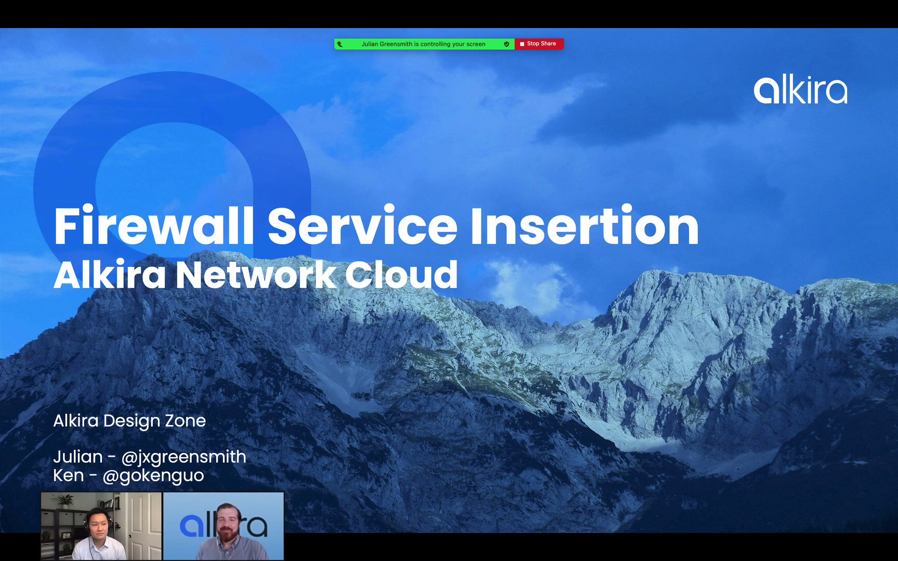
Step: Step past the Firewall Service Use Cases slide to slide 3, Cloud Firewall Challenges
key(Right)
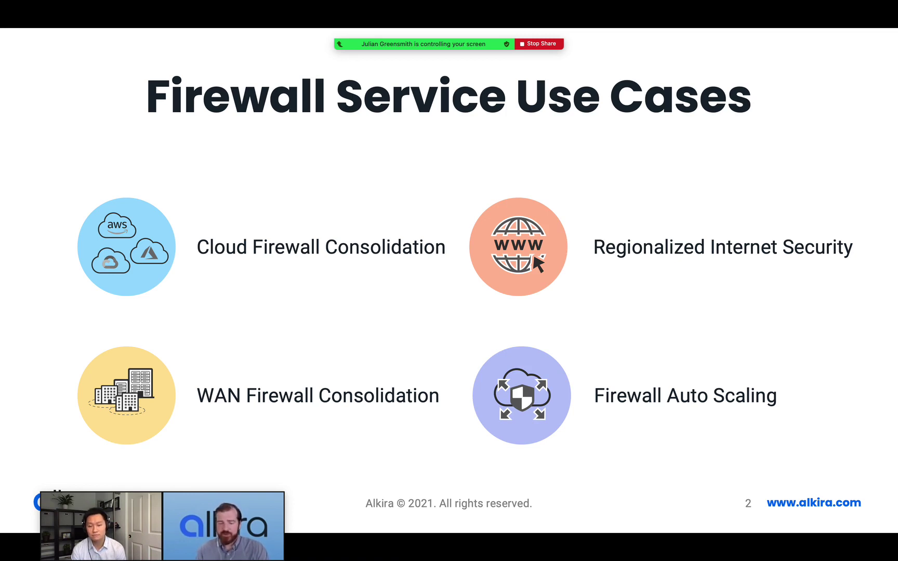
key(Right)
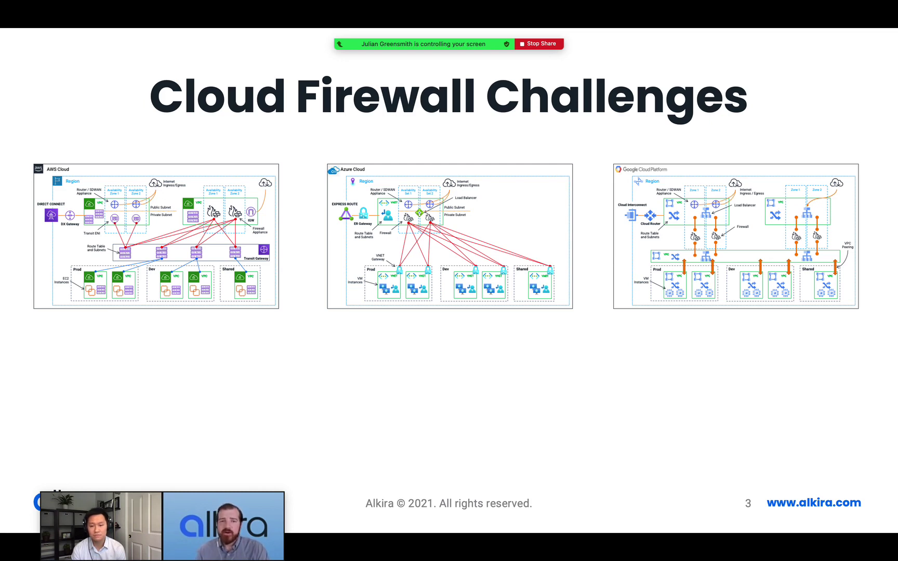
Step: Build in the instance sprawl, state management and traffic-redirection challenges under the AWS, Azure and Google Cloud diagrams
key(Right)
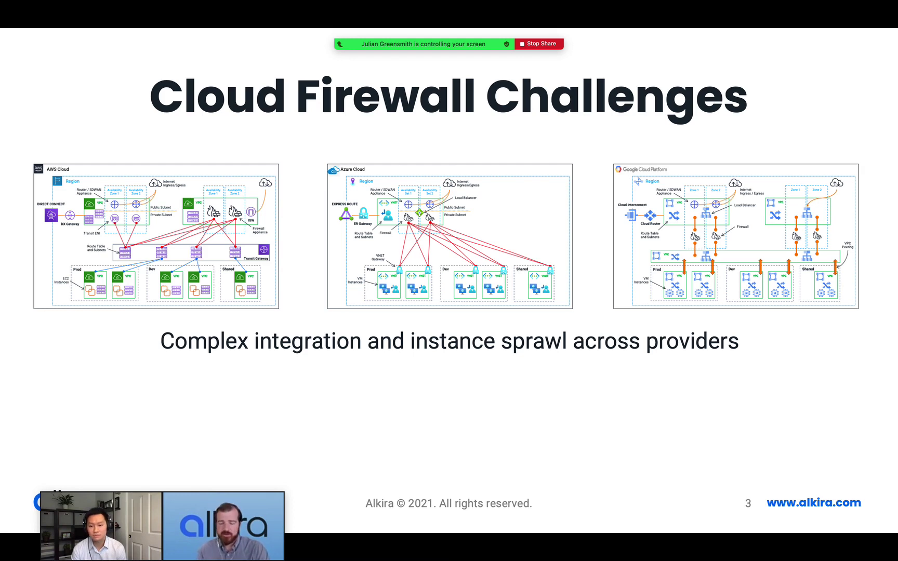
key(Right)
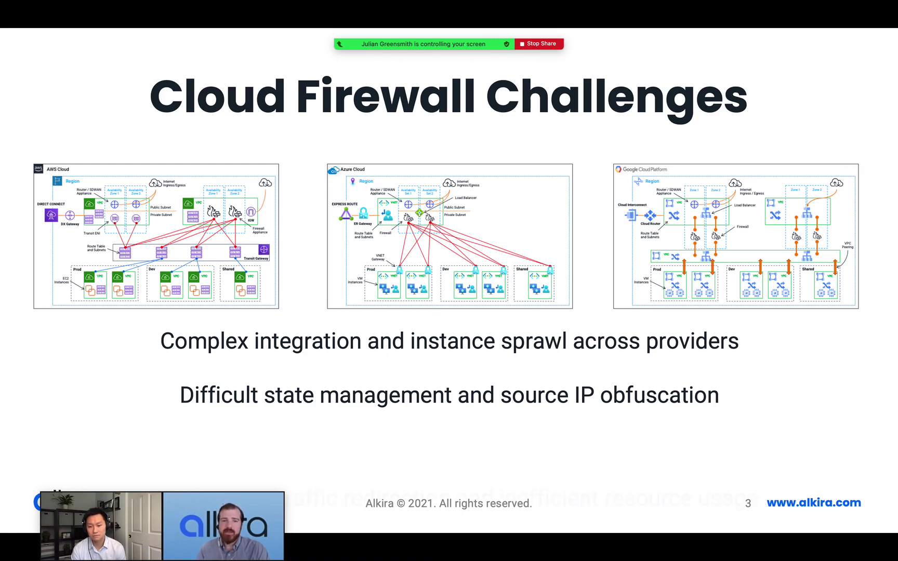
key(Right)
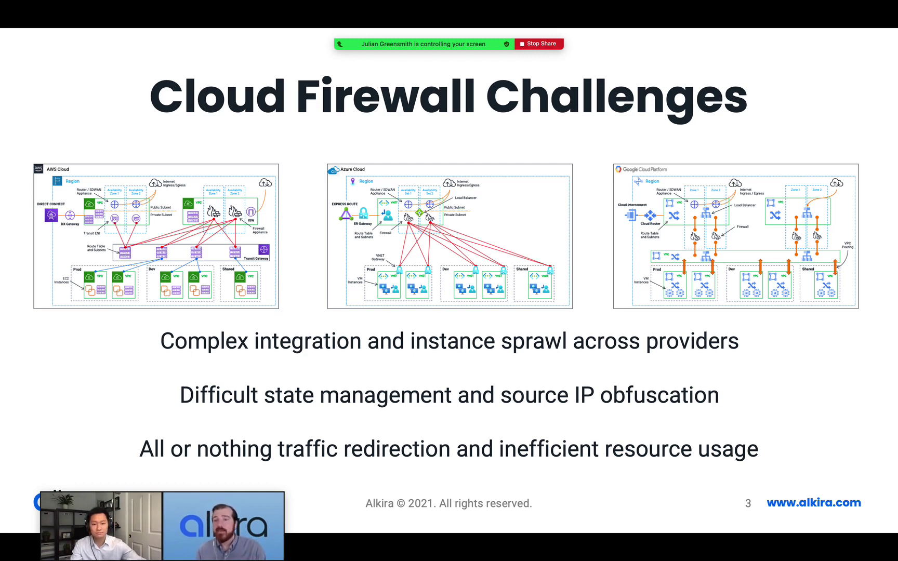
Step: Go to slide 4, 'How Does it Work', showing connector groups GRP-A to GRP-D and hosted firewalls
key(Right)
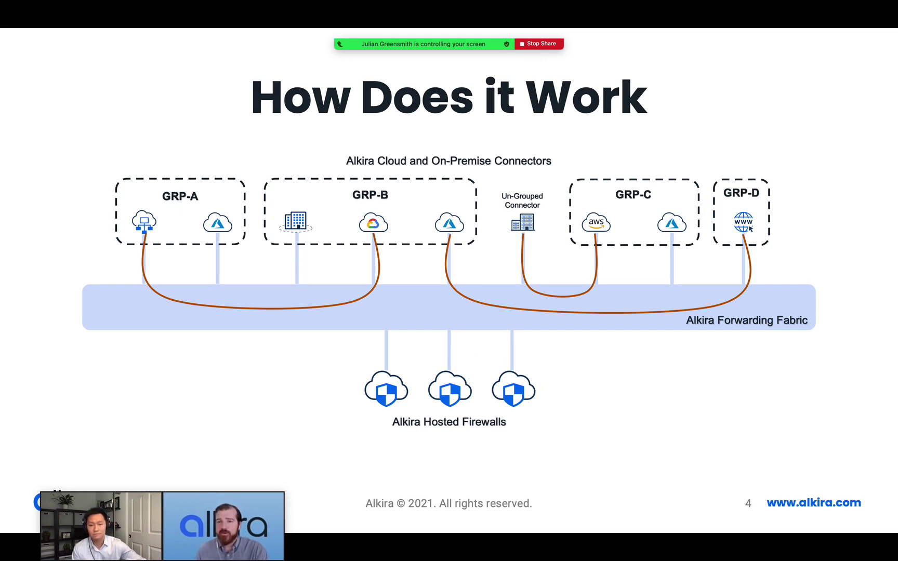
Step: Show the Alkira Network Policy matching connector/group and 6-tuple with permit/deny or service-insert actions
key(Right)
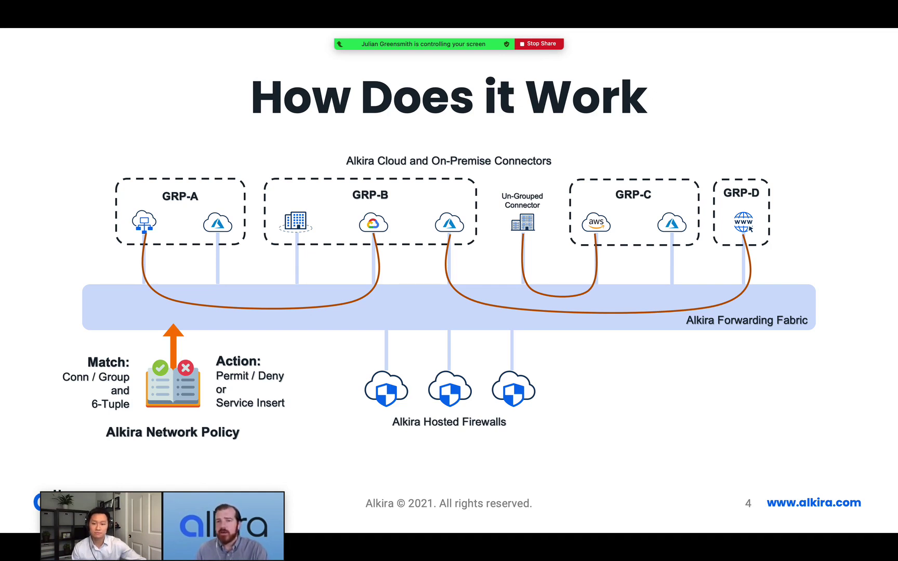
Step: Play the builds: GRP-A to GRP-B permitted, Un-Grouped to AWS denied, GRP-B to GRP-D via firewall
click(324, 358)
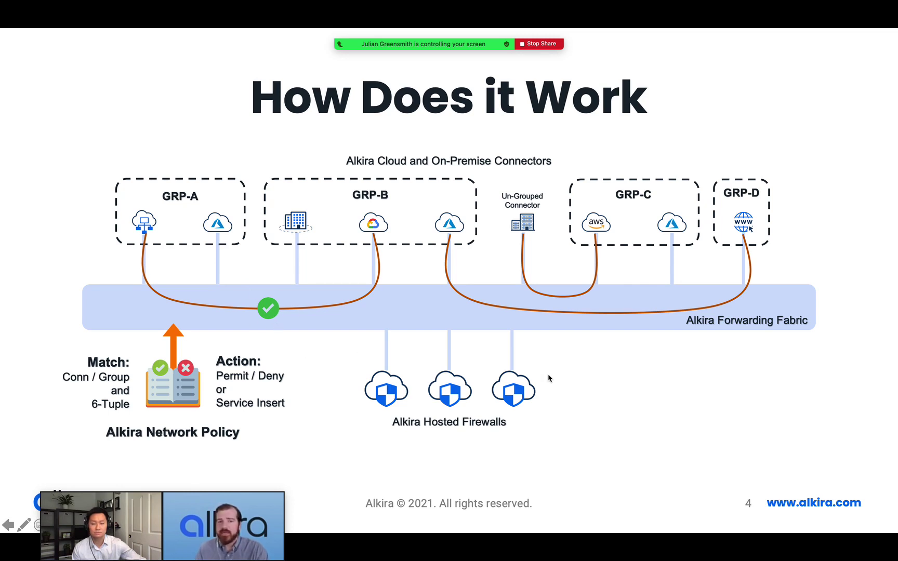
click(561, 363)
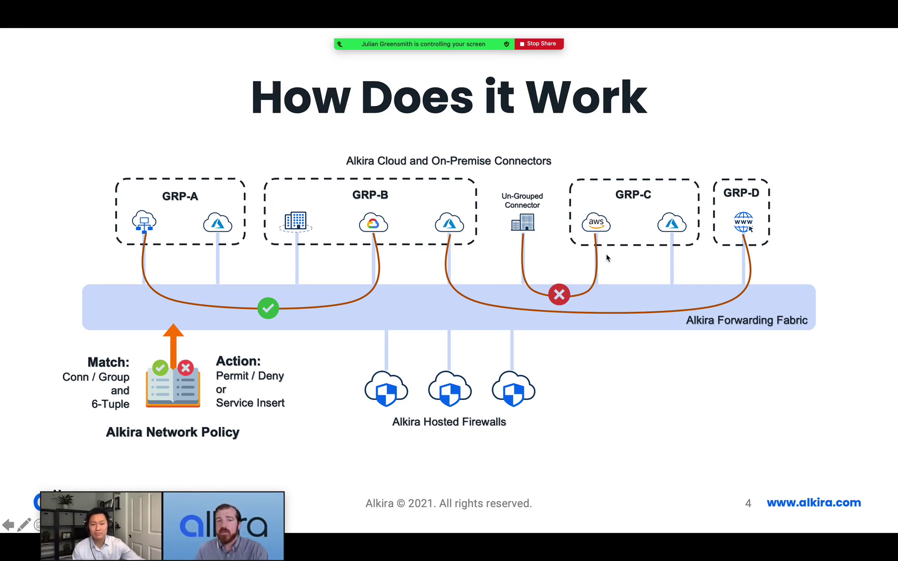
click(604, 357)
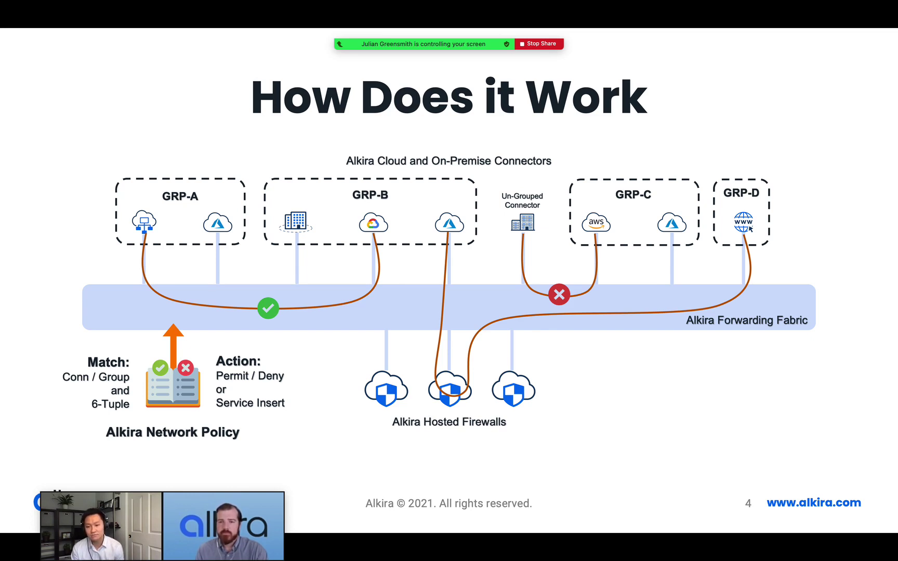
Step: Show the Service Insertion Topology slide with Corp and PCI segments through CXP West and CXP East
key(Right)
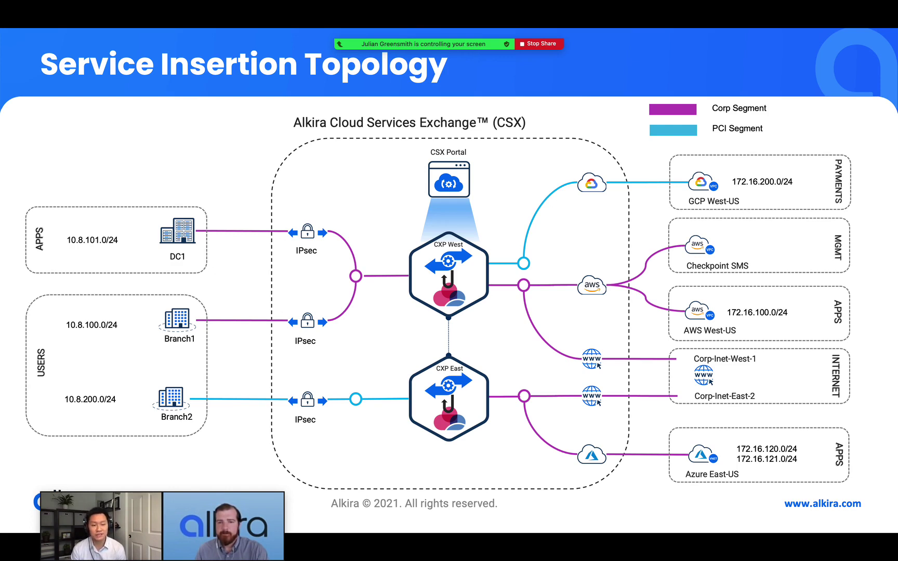
Step: Draw boxes and triangles around Branch1, Azure East-US, DC1 and Corp-Inet-West-1 on the topology diagram
drag(671, 295, 739, 339)
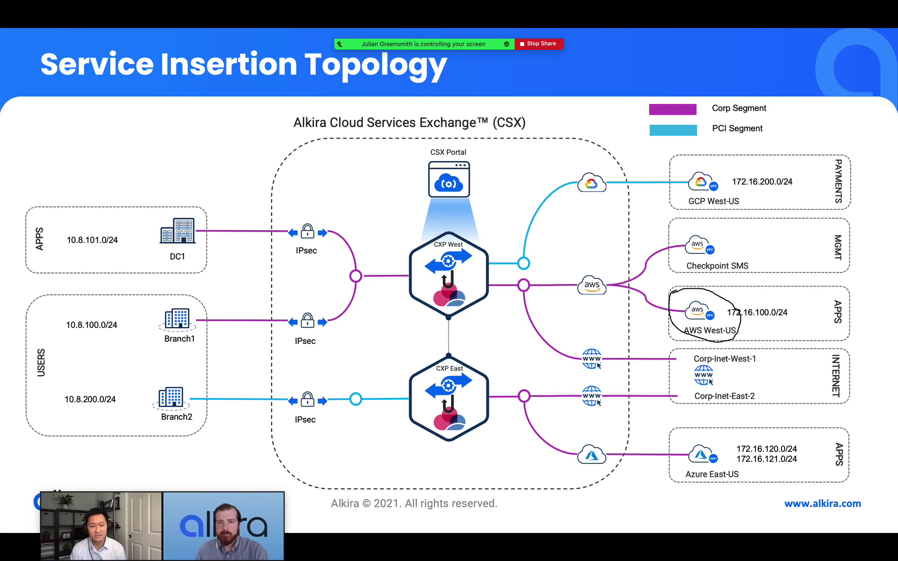
drag(697, 418, 701, 432)
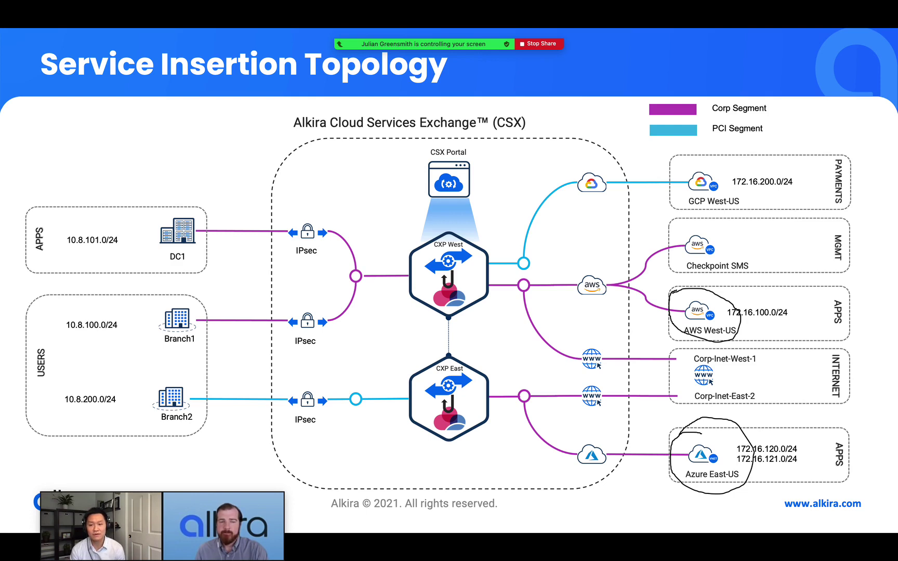
drag(154, 331, 144, 343)
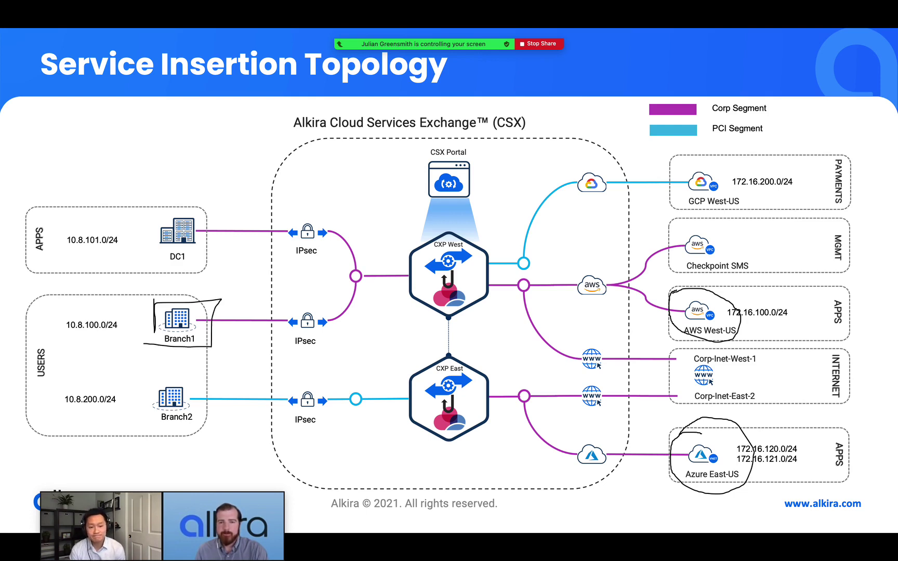
drag(674, 432, 671, 439)
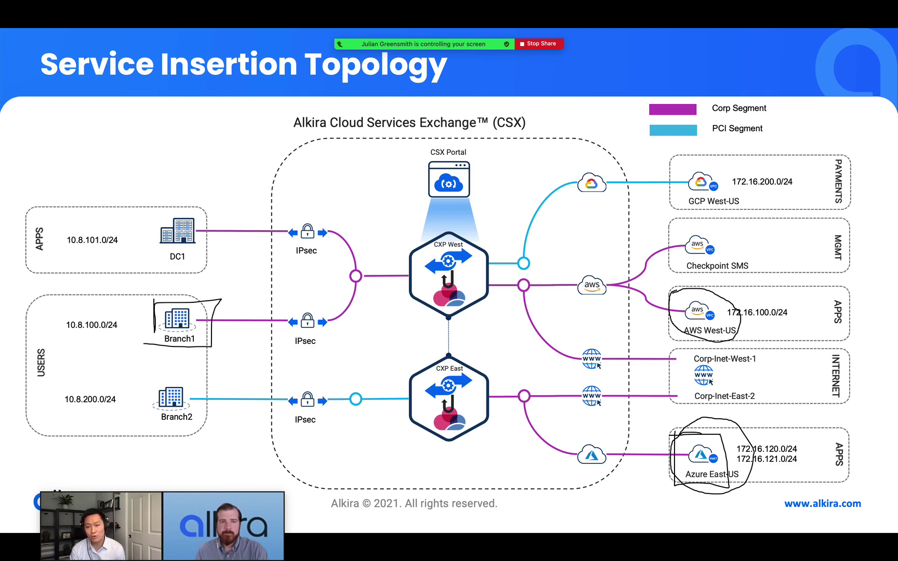
drag(177, 201, 202, 257)
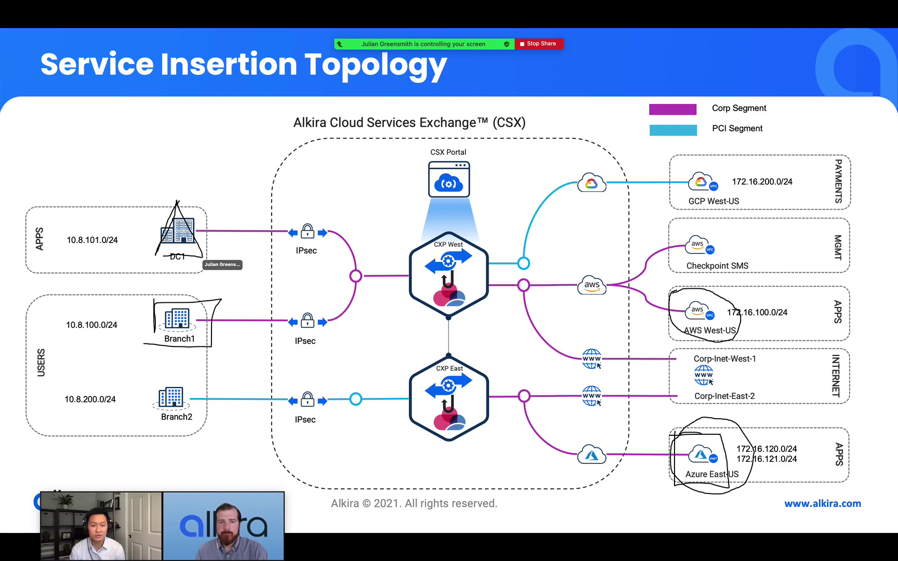
drag(696, 355, 720, 400)
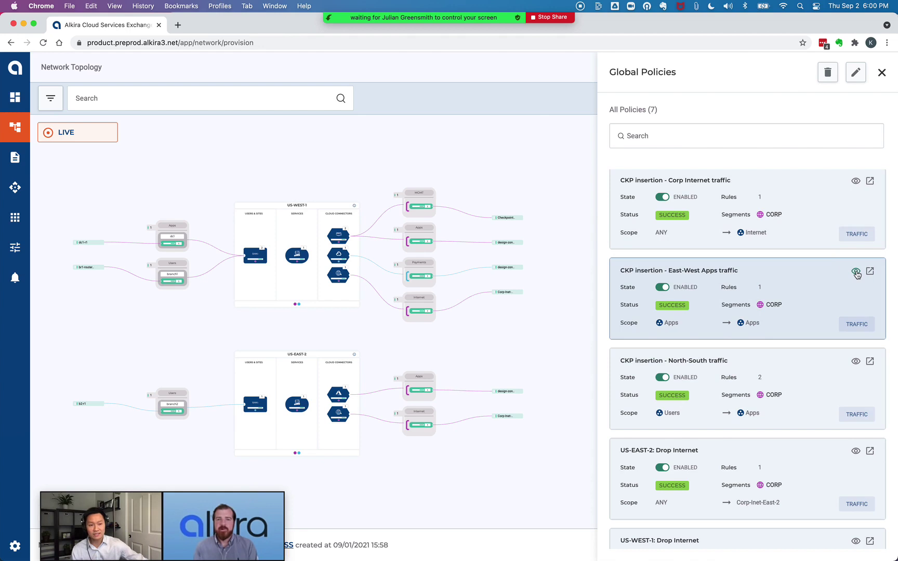
Step: Trace 'CKP insertion - East-West Apps traffic' on the topology and open its Any to Any via Checkpoint details
click(856, 272)
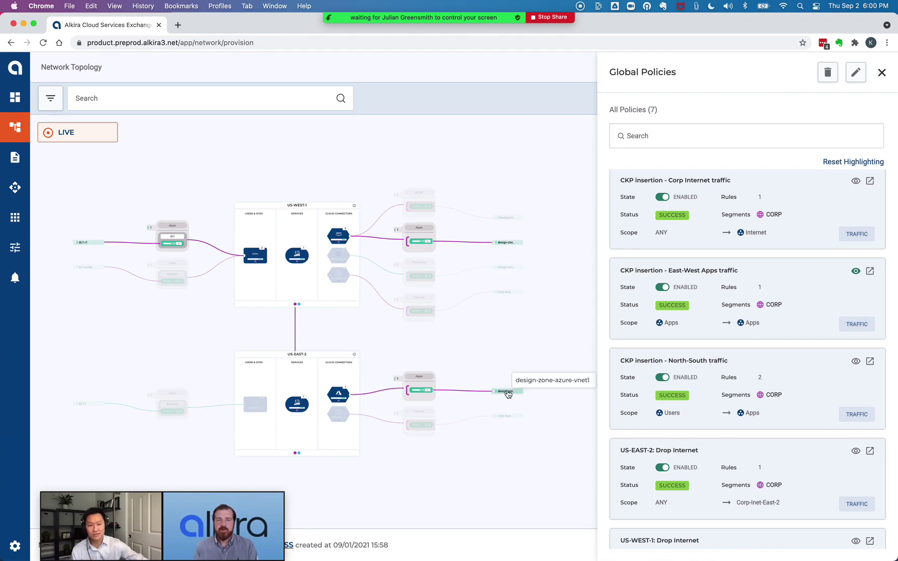
click(658, 324)
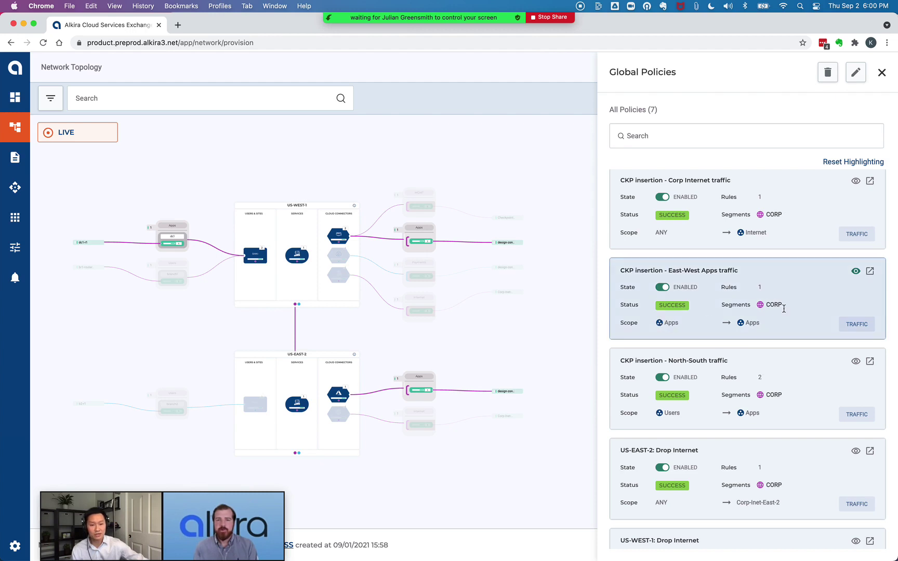
click(869, 271)
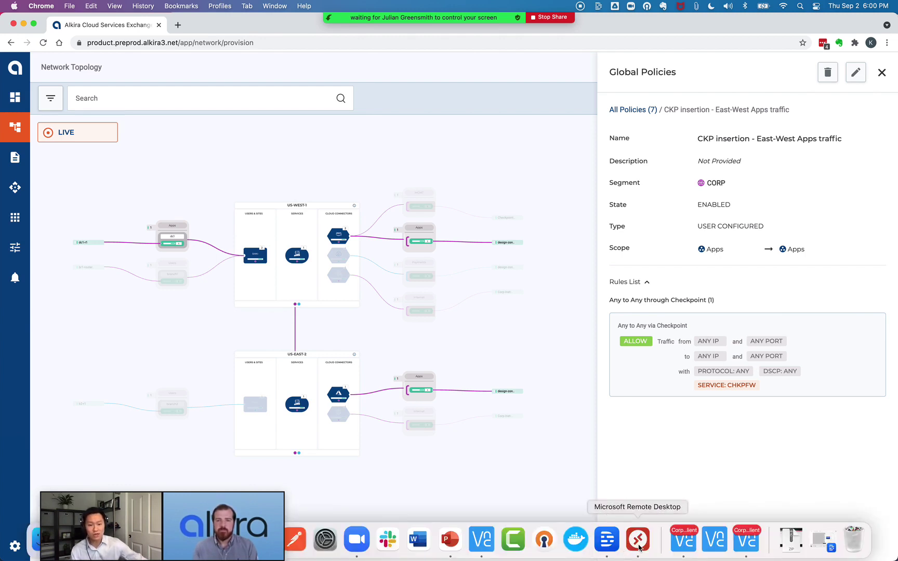
click(638, 548)
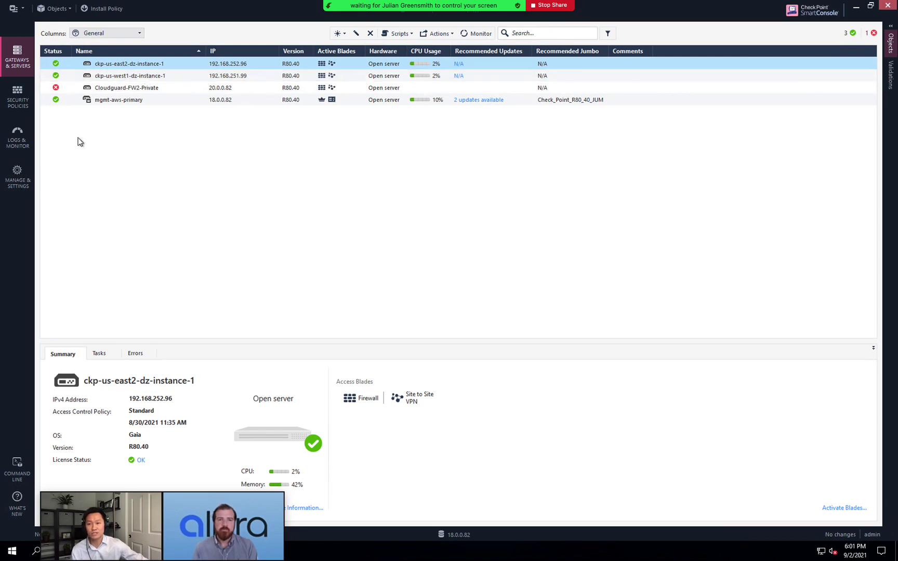
Step: Review SmartConsole logs for rule 2, Permit North-South and East-West Traffic, and rule 4, Cleanup
click(26, 100)
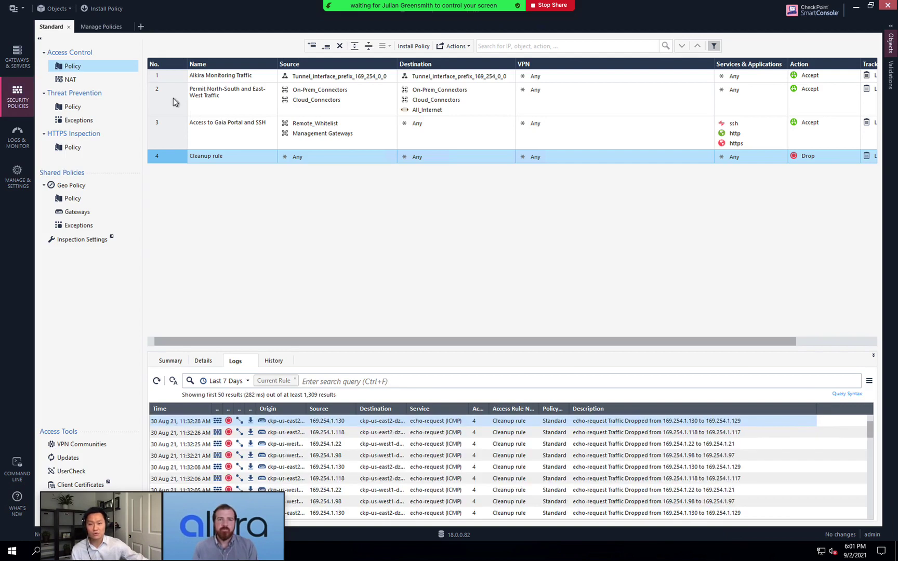
click(173, 98)
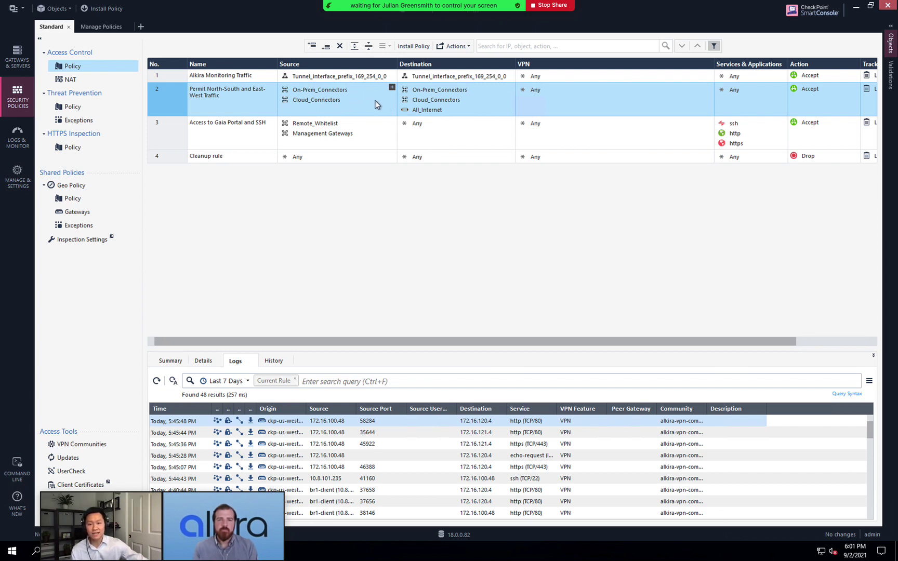
click(171, 157)
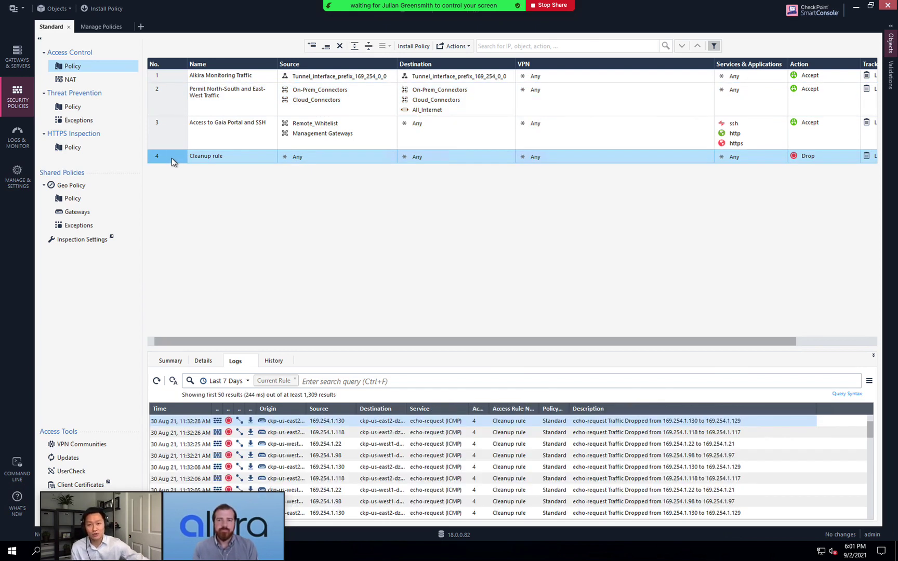
key(ctrl+Left)
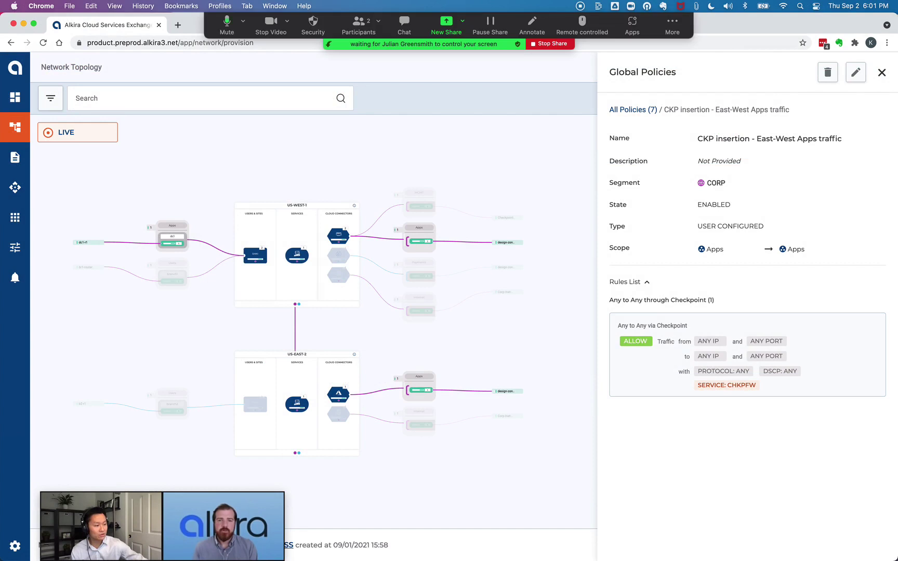
Step: From the web server terminal, rerun the curl to 172.16.120.4 and get HTTP 200 OK
key(super+Tab)
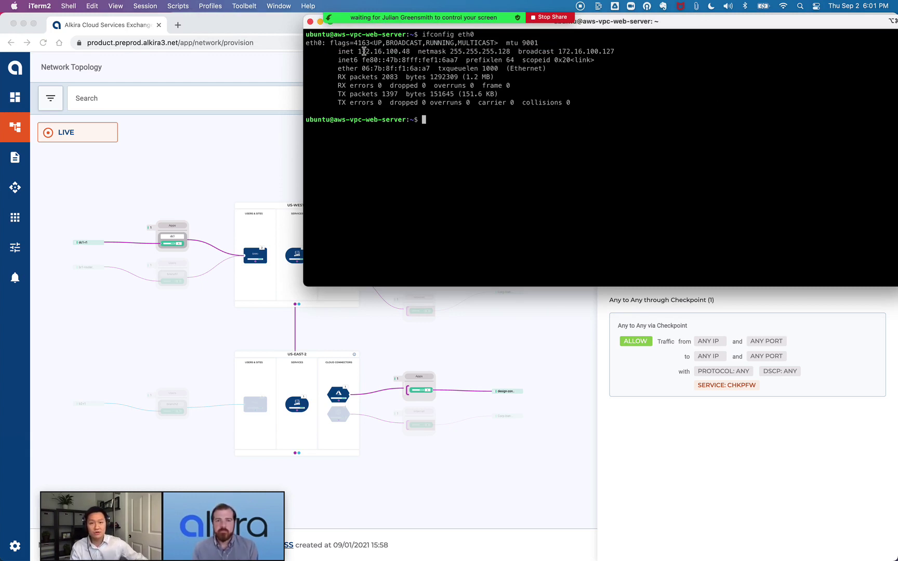
drag(362, 51, 399, 51)
click(474, 94)
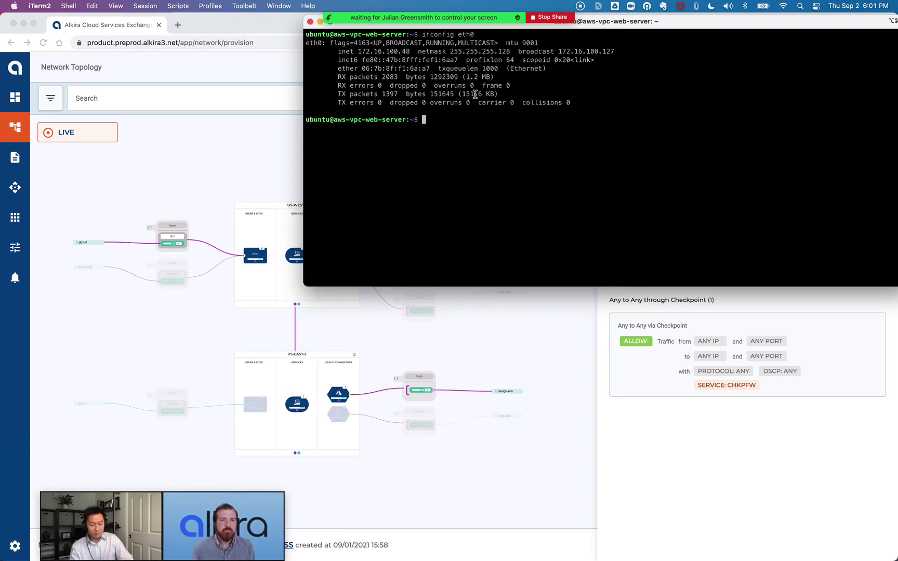
key(Up)
key(Up)
key(Up)
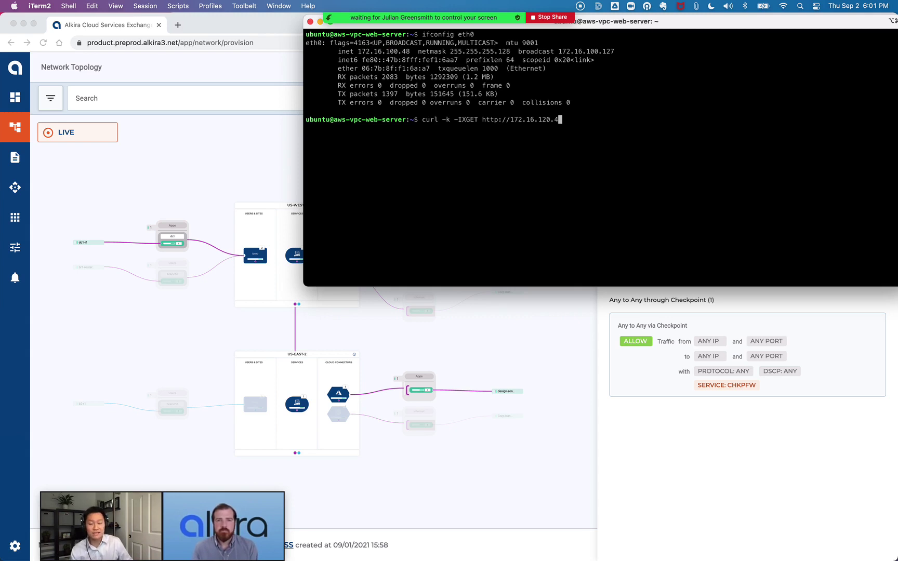
key(Return)
Step: Edit the curl address to 172.16.121.4 and run it, again receiving HTTP 200 OK
key(Up)
key(Left)
key(Left)
key(Left)
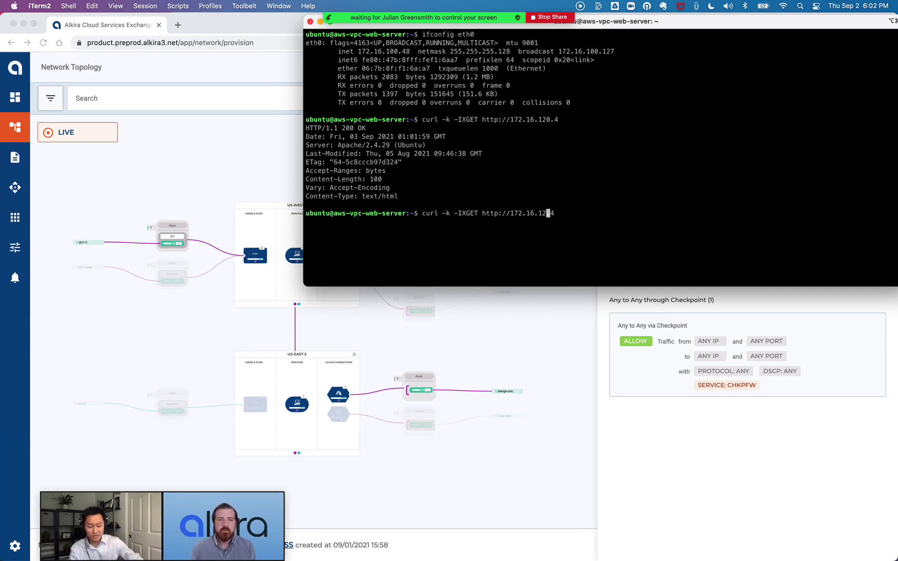
text(1)
key(Return)
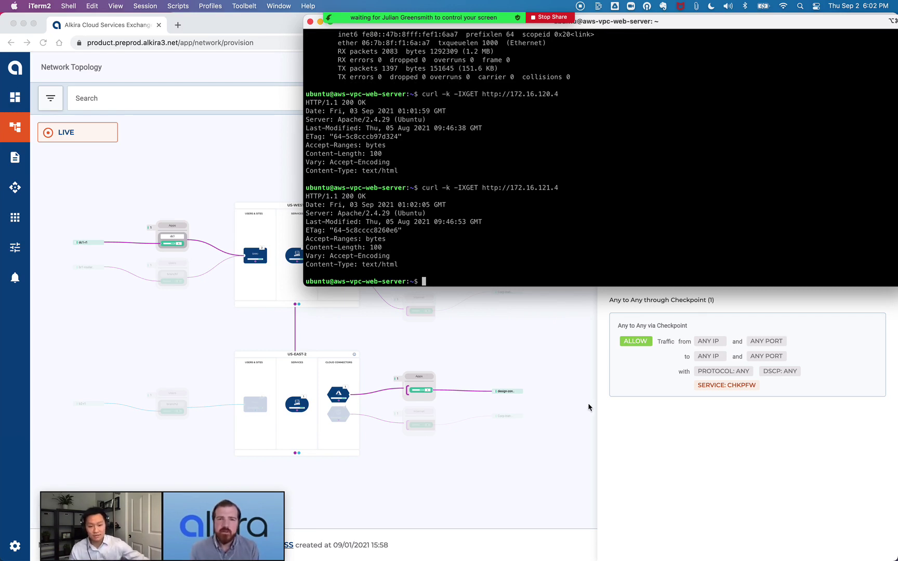
key(ctrl+Right)
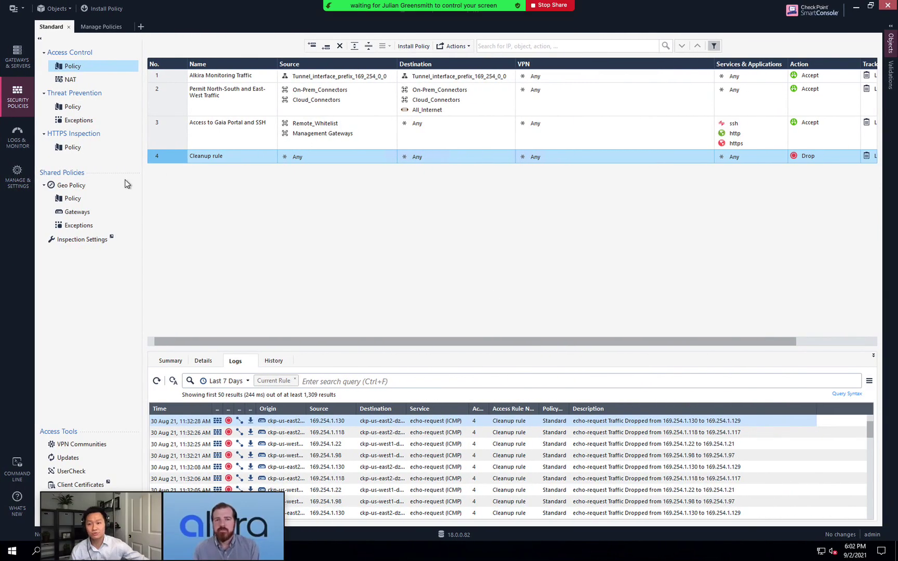
Step: Search Logs & Monitor for 172.16.100.48 and widen Origin until the gateway name is fully readable
click(20, 139)
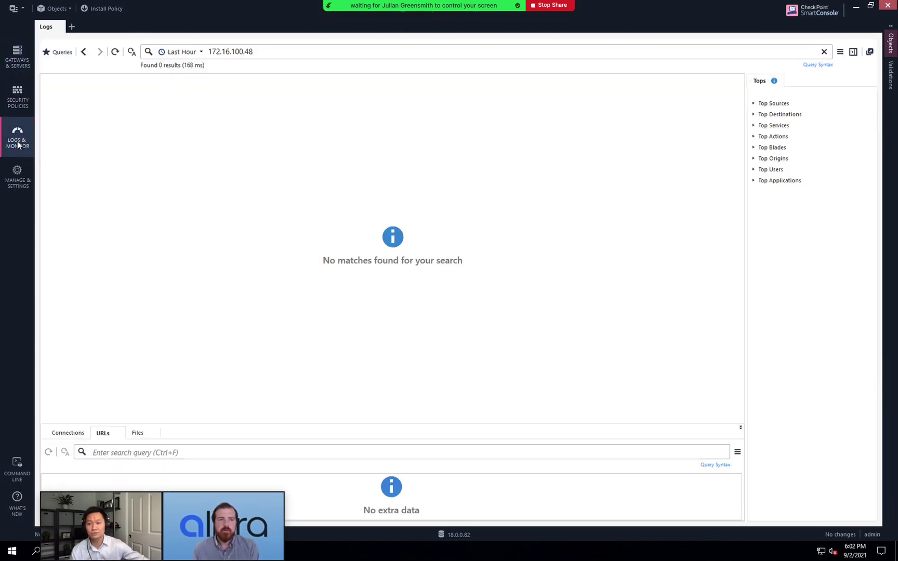
click(262, 51)
key(Return)
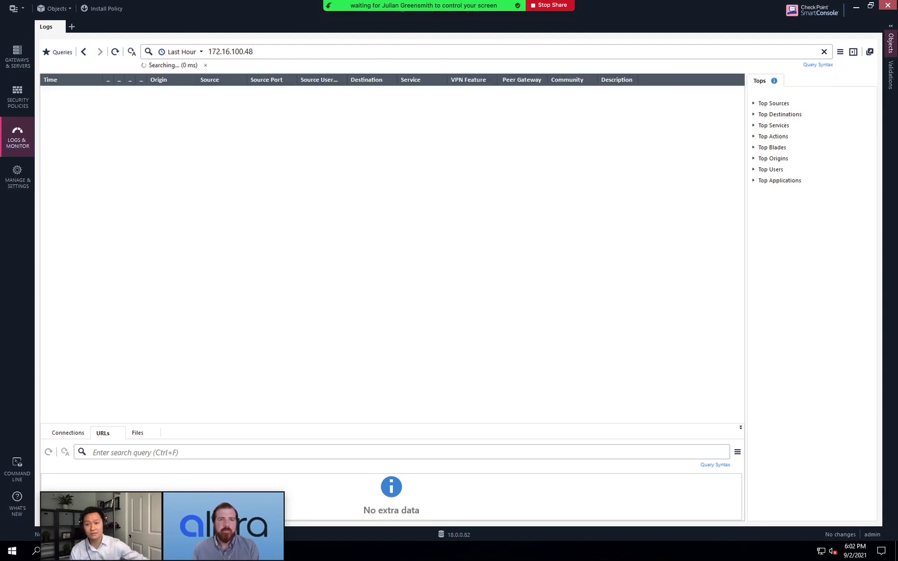
click(255, 51)
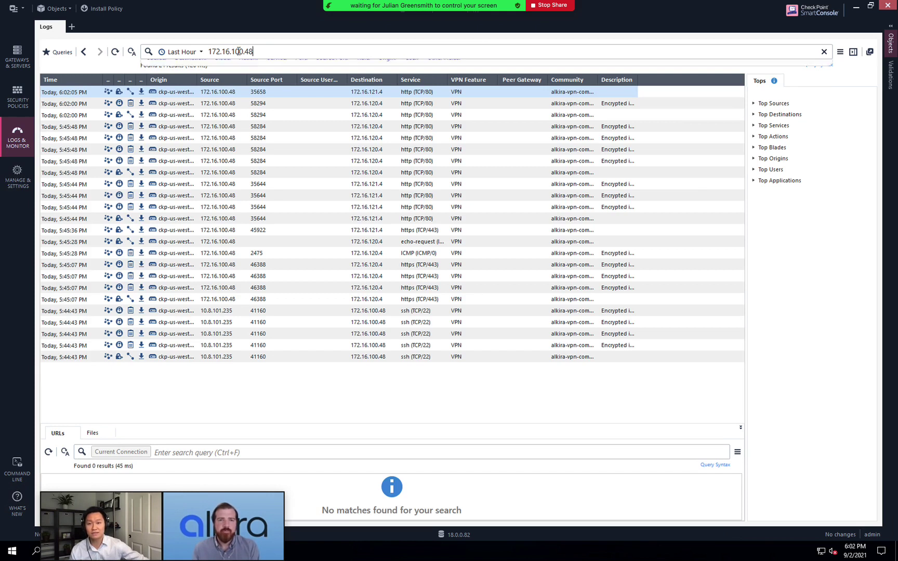
key(ctrl+a)
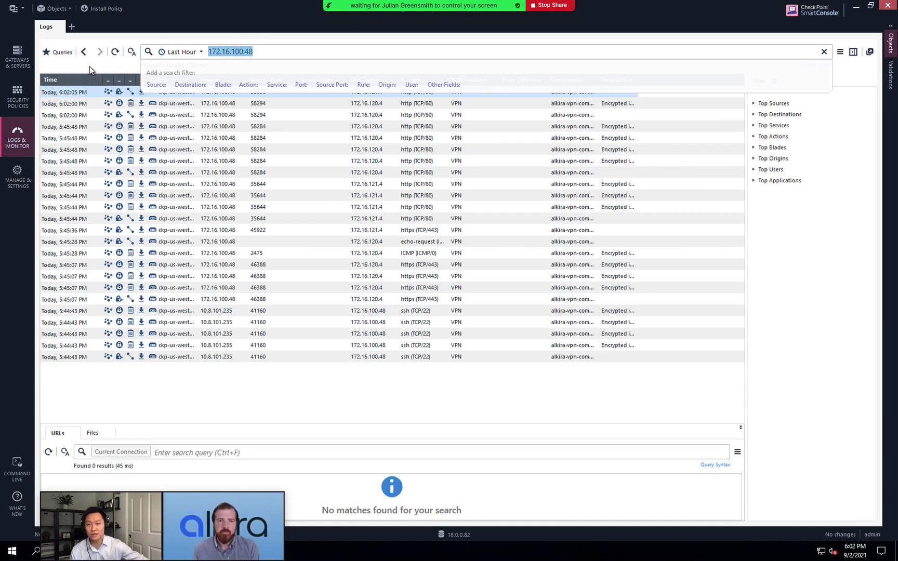
drag(193, 80, 212, 80)
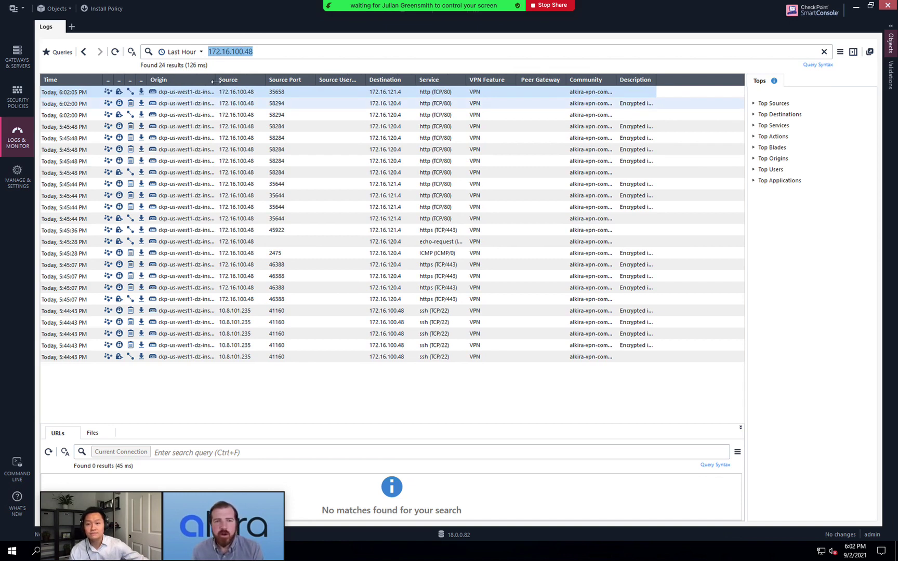
drag(215, 80, 247, 82)
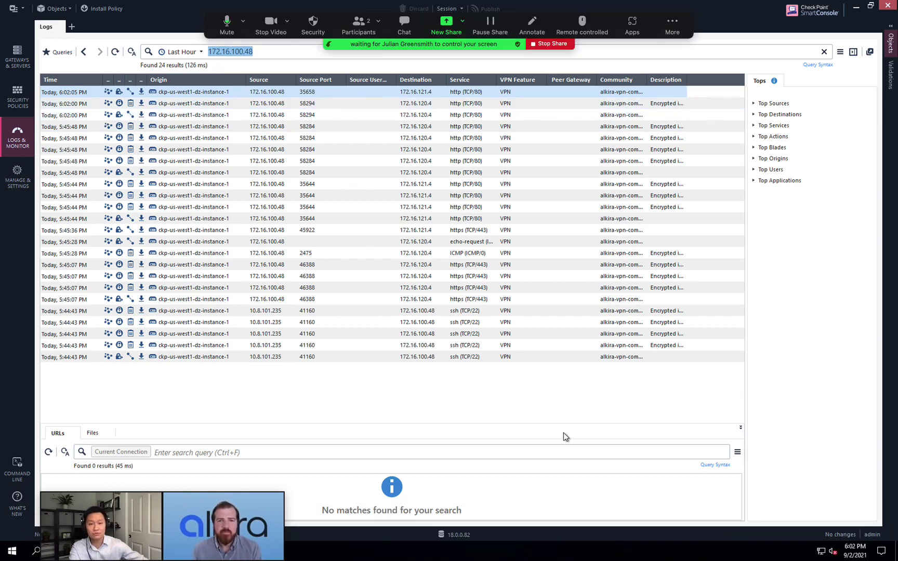
Step: Ping 172.16.121.4 from the web server terminal, stop it, then rerun the SmartConsole log query
key(ctrl+Left)
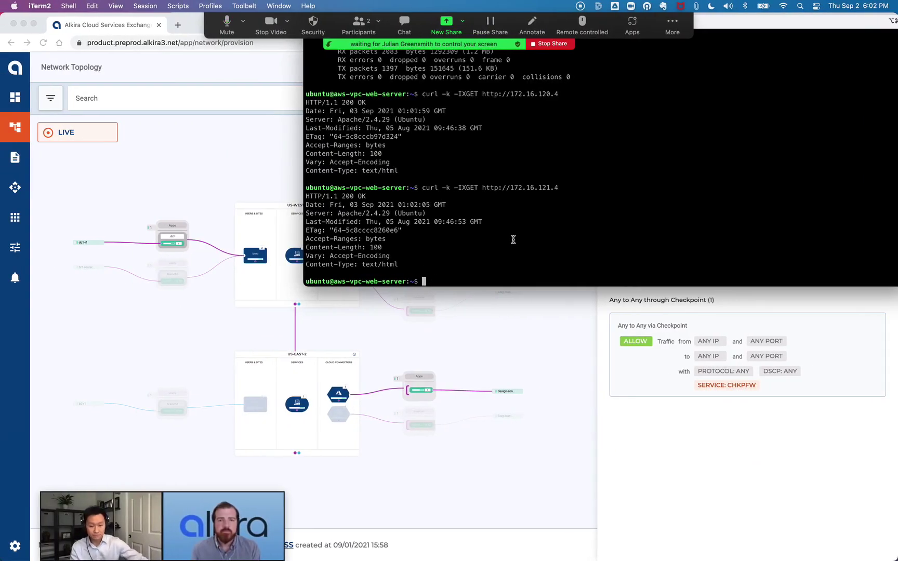
text(ping )
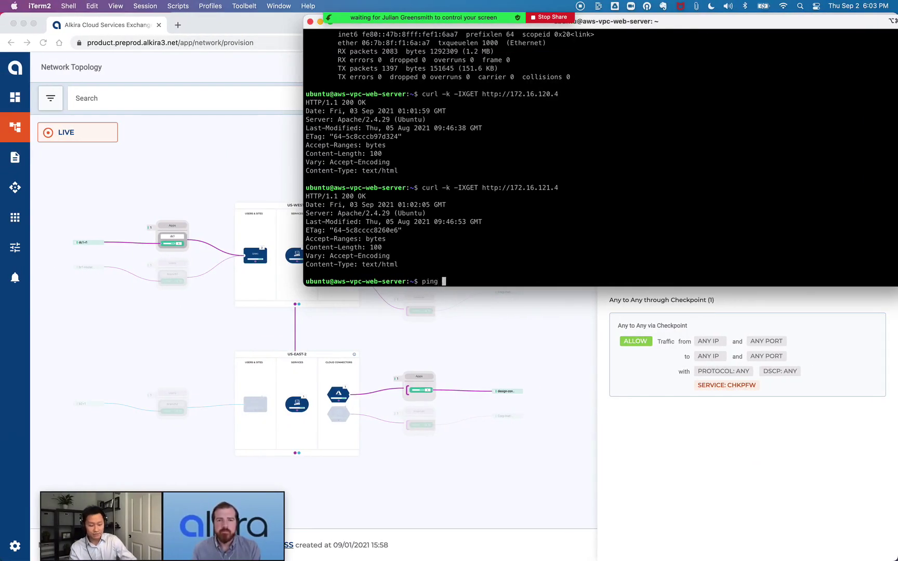
text(172.16.121.4)
key(Return)
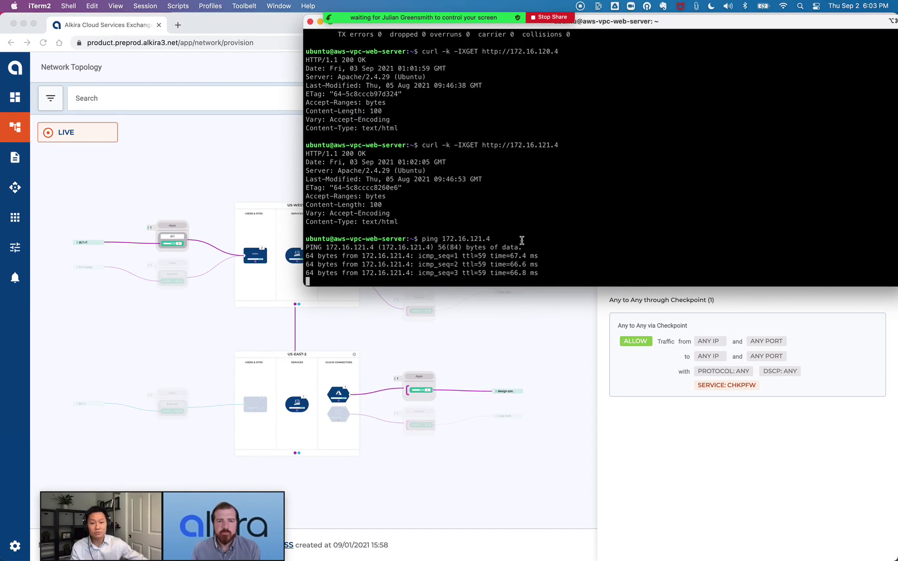
key(ctrl+c)
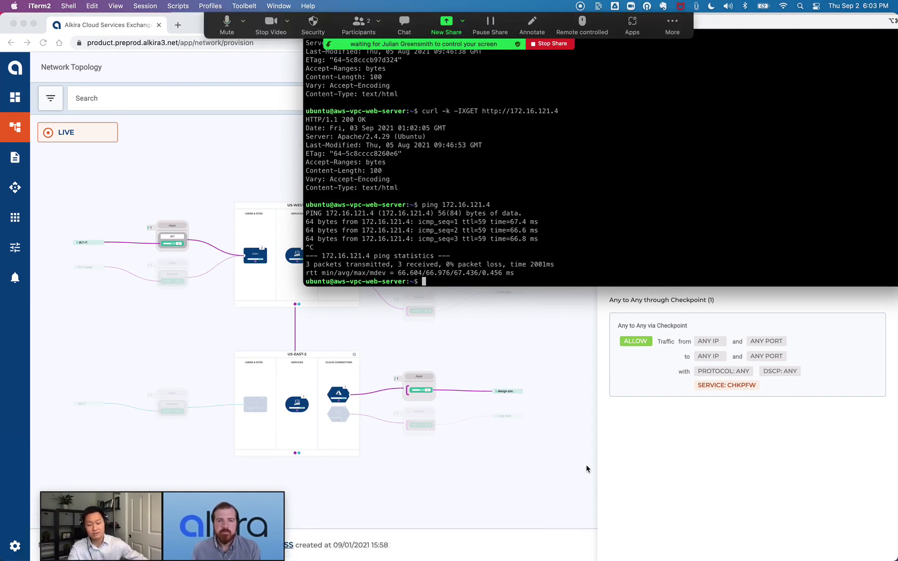
key(ctrl+Right)
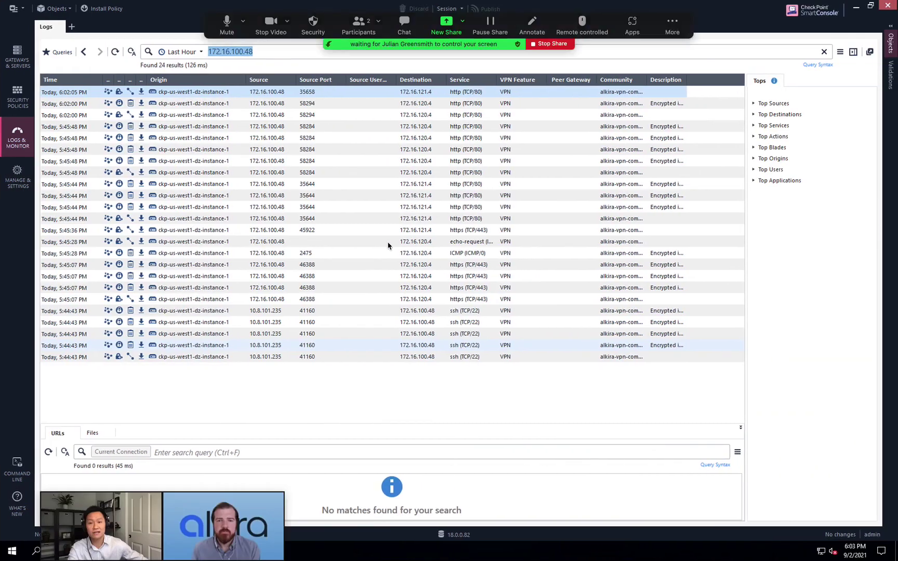
click(115, 51)
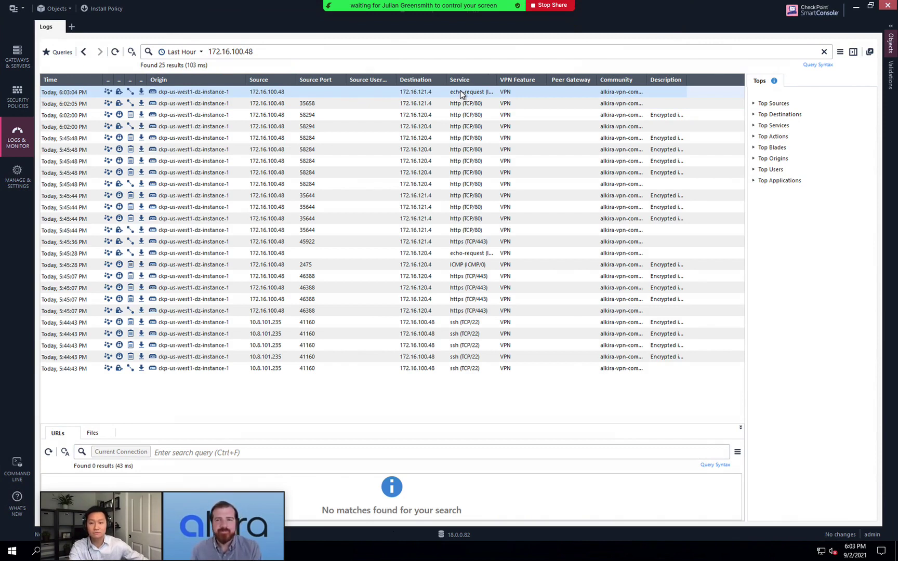
Step: Bring the Alkira portal forward and close its policy details panel
key(ctrl+Left)
click(213, 172)
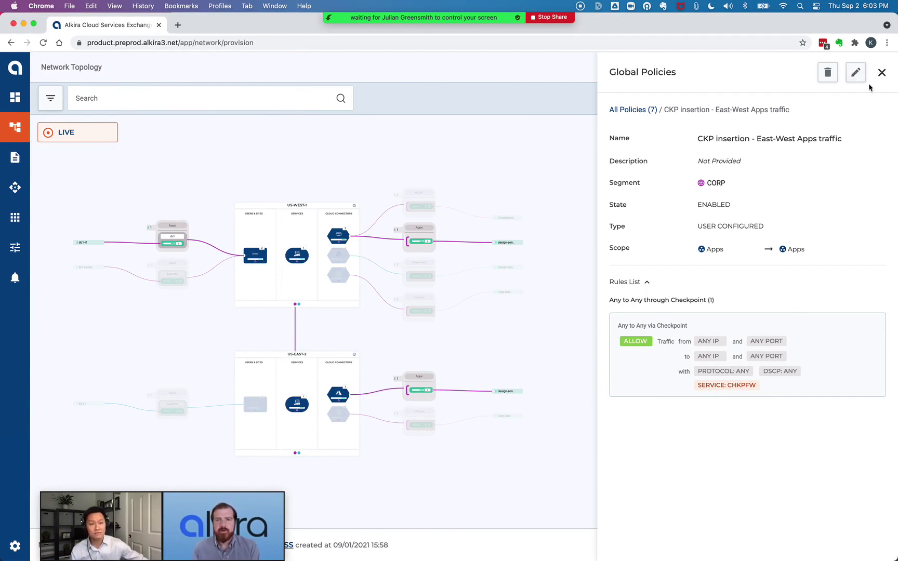
click(882, 72)
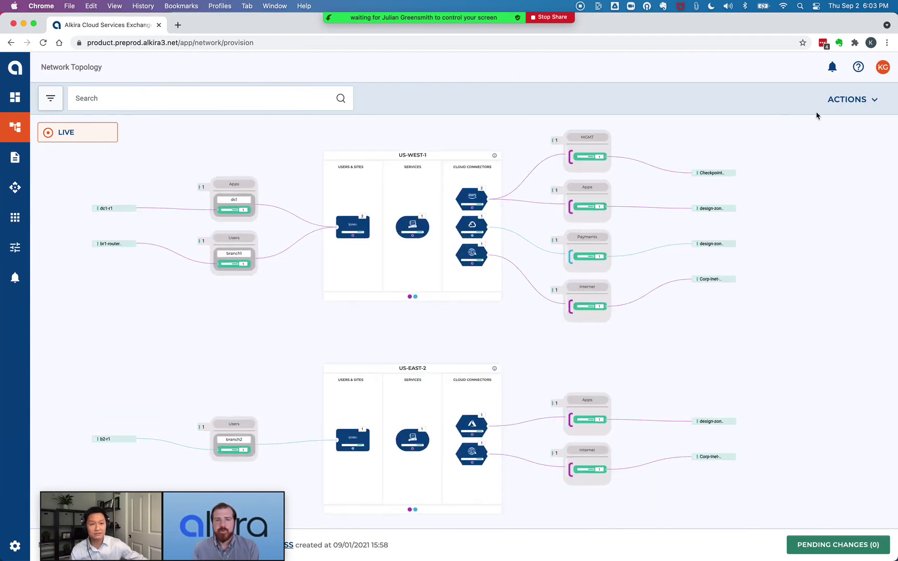
Step: Open CKP insertion - North-South traffic from the global policy list, then bring VNC Viewer forward
click(838, 101)
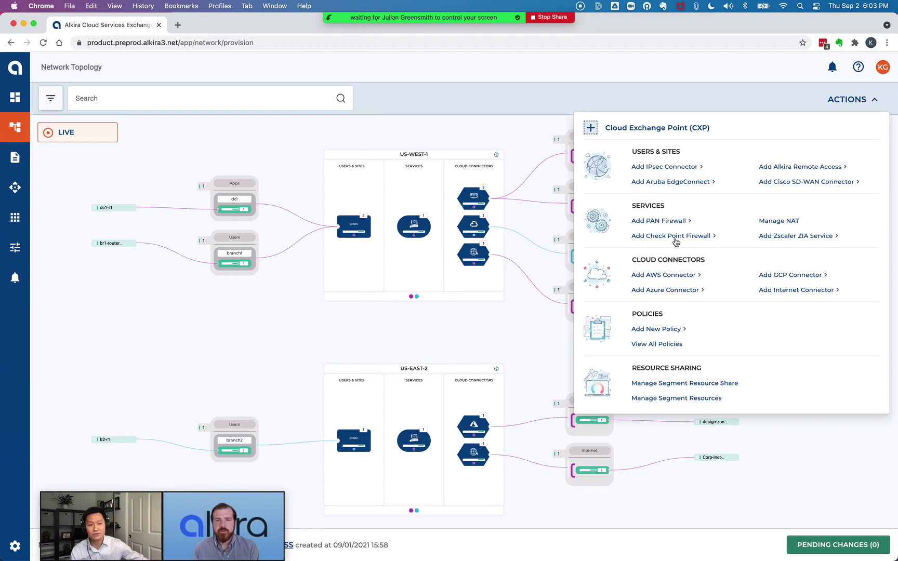
click(661, 345)
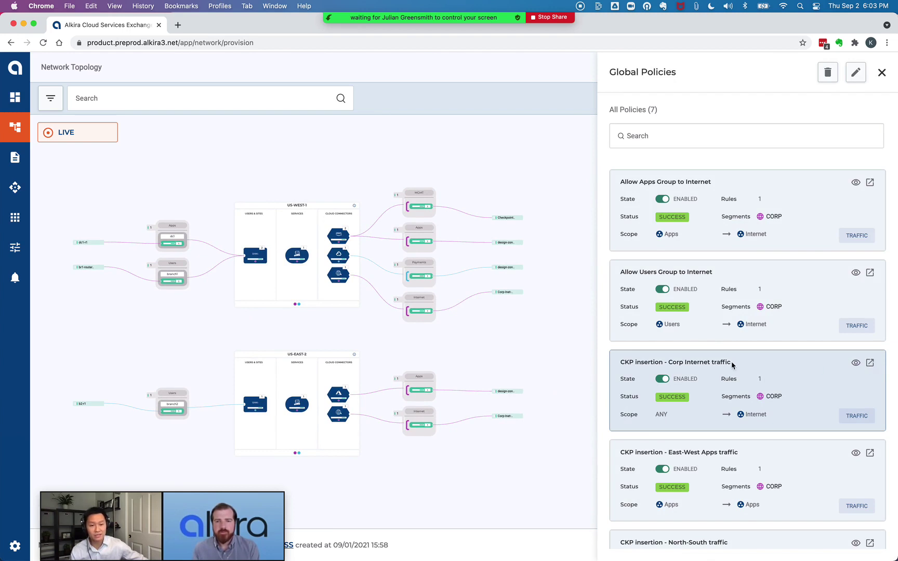
scroll(778, 441, down, 5)
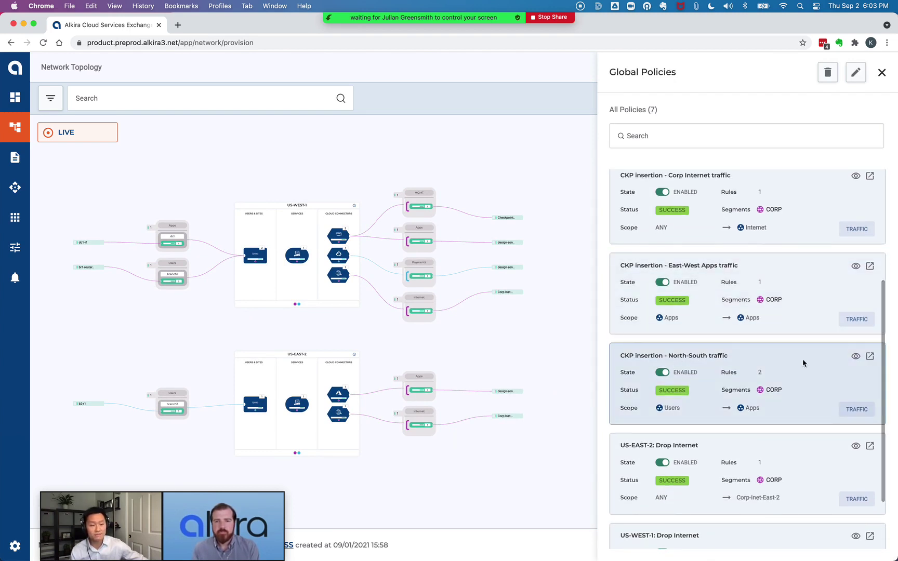
scroll(858, 341, down, 2)
click(870, 293)
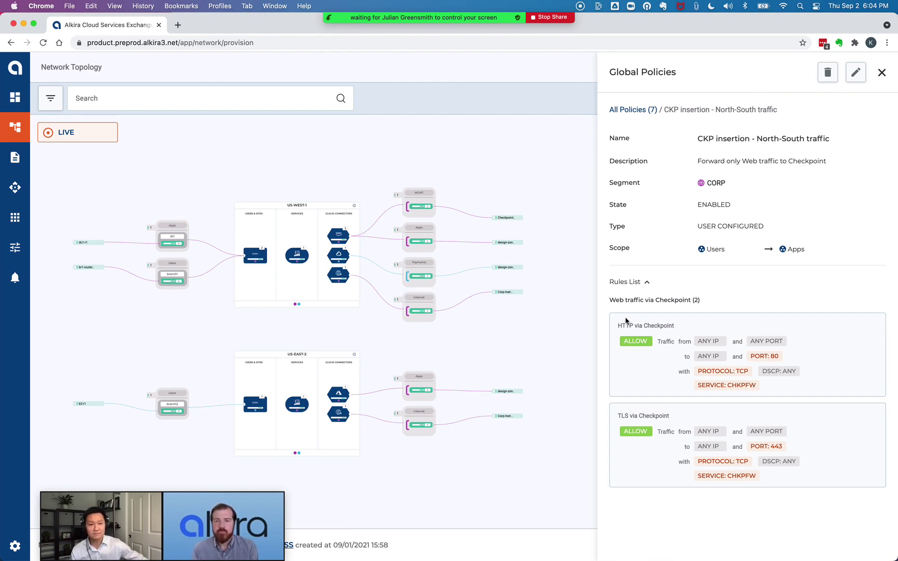
mouse_move(544, 540)
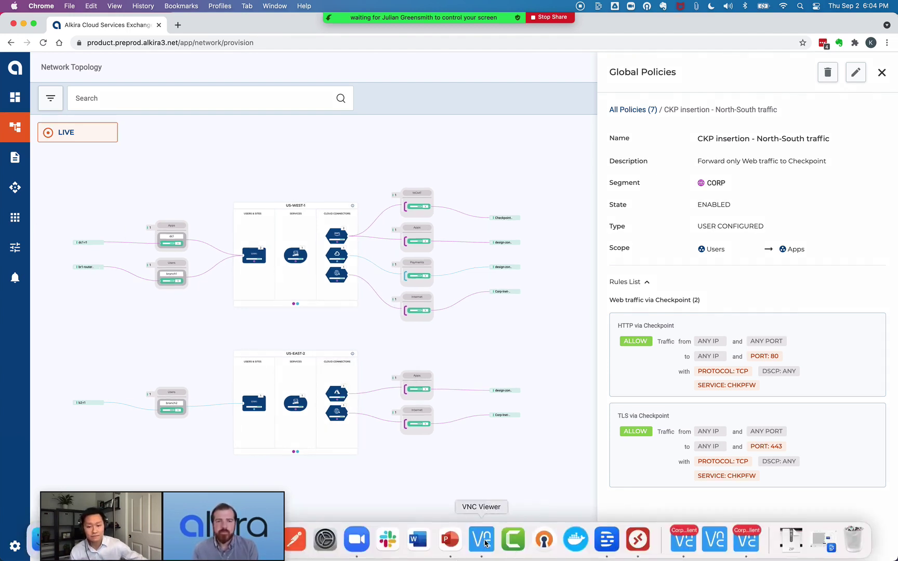
click(459, 541)
Step: Show the Azure Web Server 1 page in Chrome on the Branch1 client desktop
double_click(419, 277)
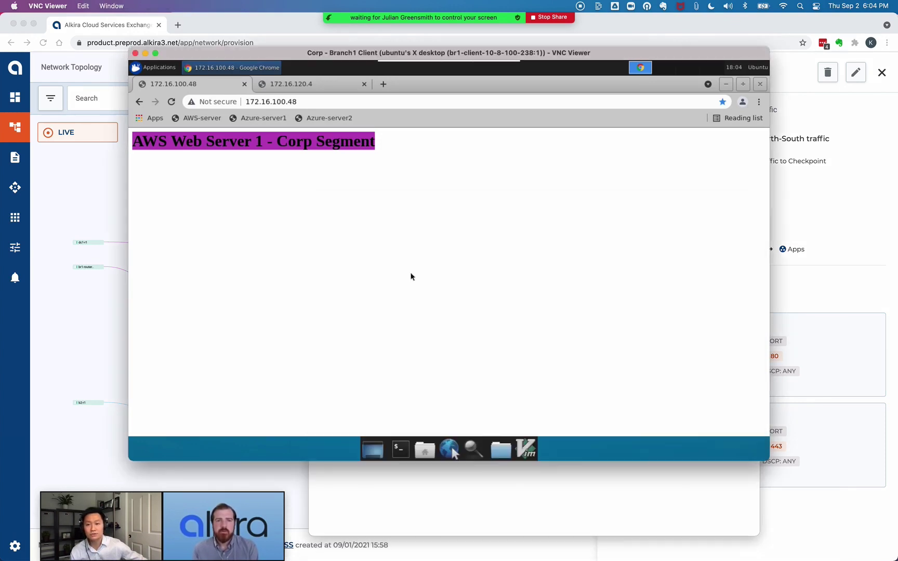
click(314, 101)
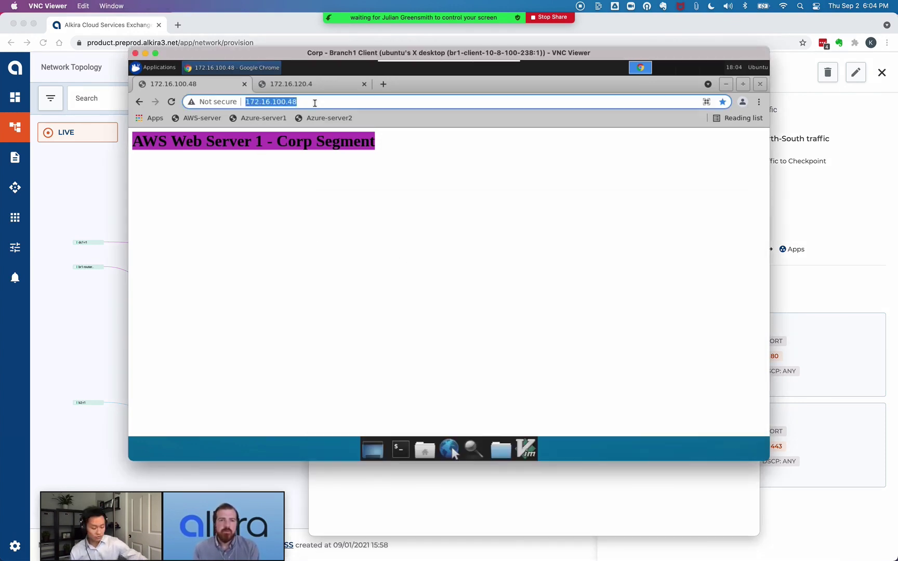
key(ctrl+Tab)
key(Return)
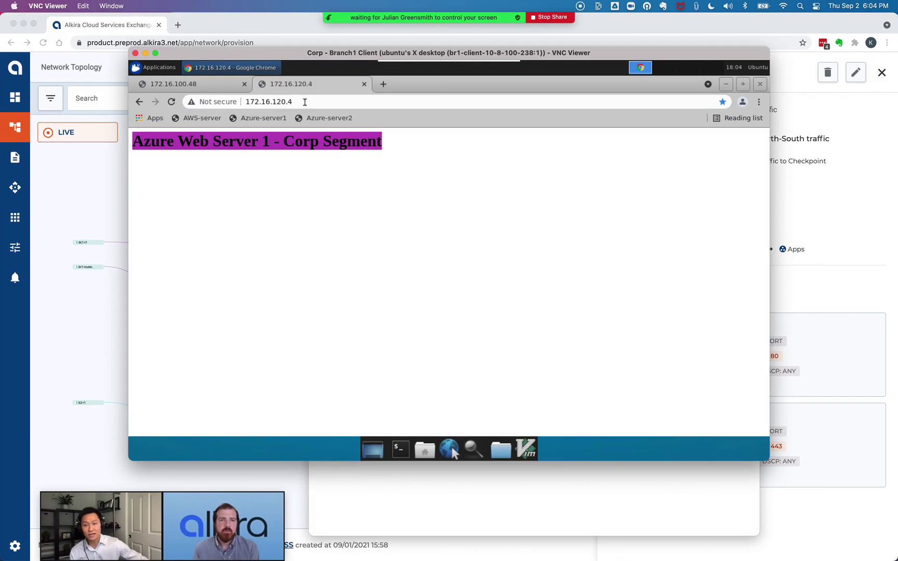
Step: Ping 172.16.120.4 and 172.16.121.4 from a Branch1 terminal, then return to the Alkira portal
click(400, 449)
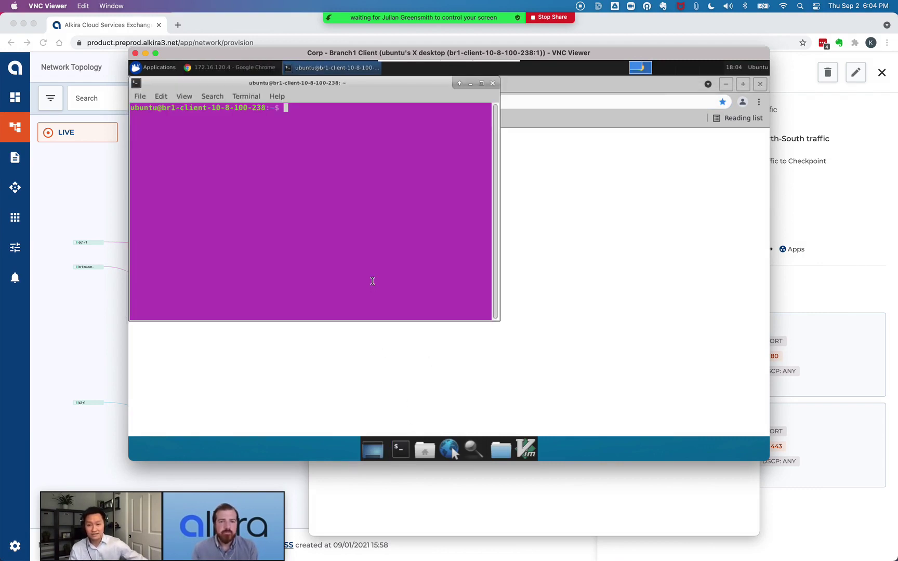
text(ping )
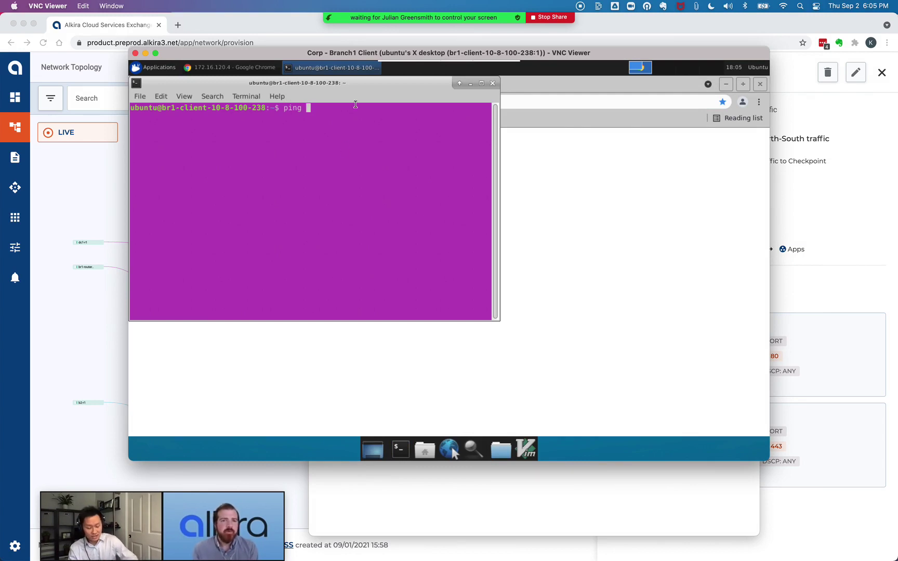
text(172.16.120.4)
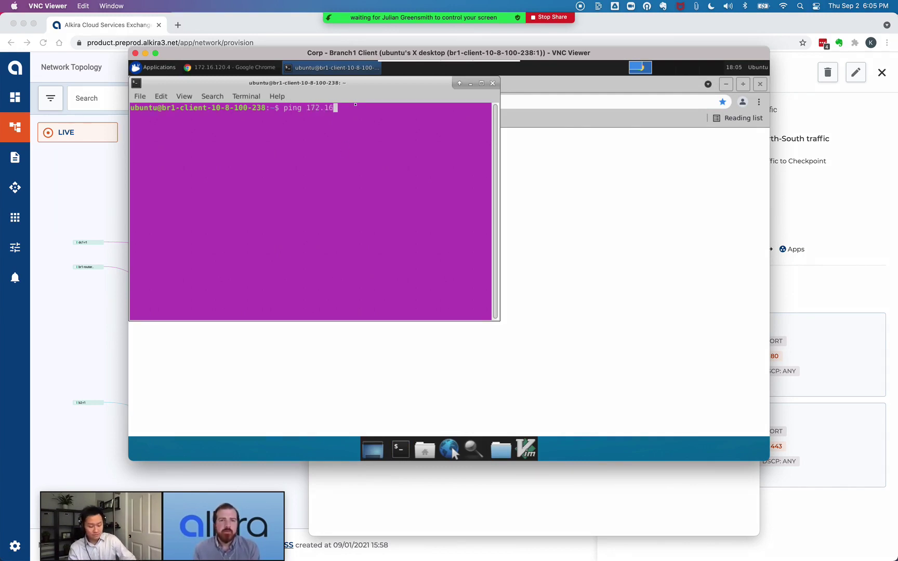
key(Return)
key(ctrl+c)
key(Up)
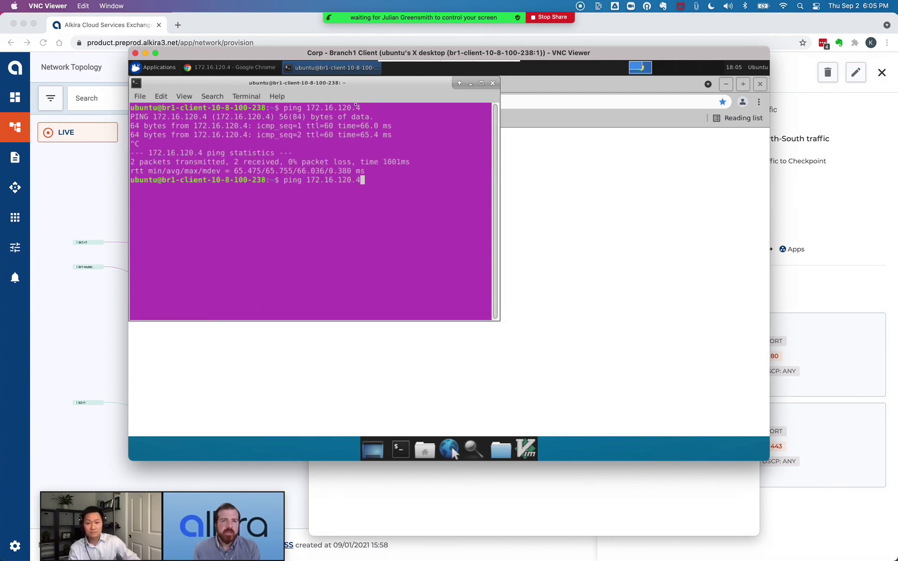
key(Left)
key(Left)
key(Left)
key(Delete)
text(1)
key(Return)
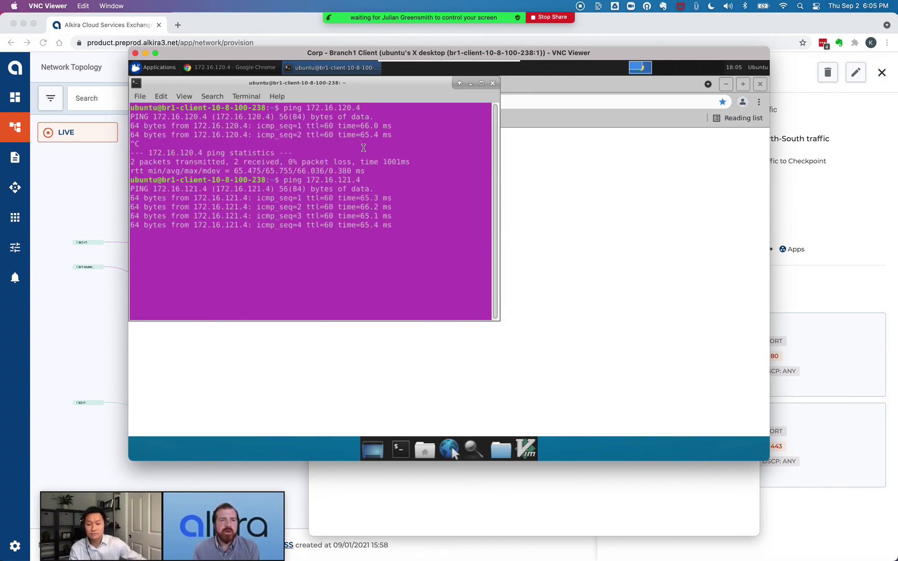
key(ctrl+c)
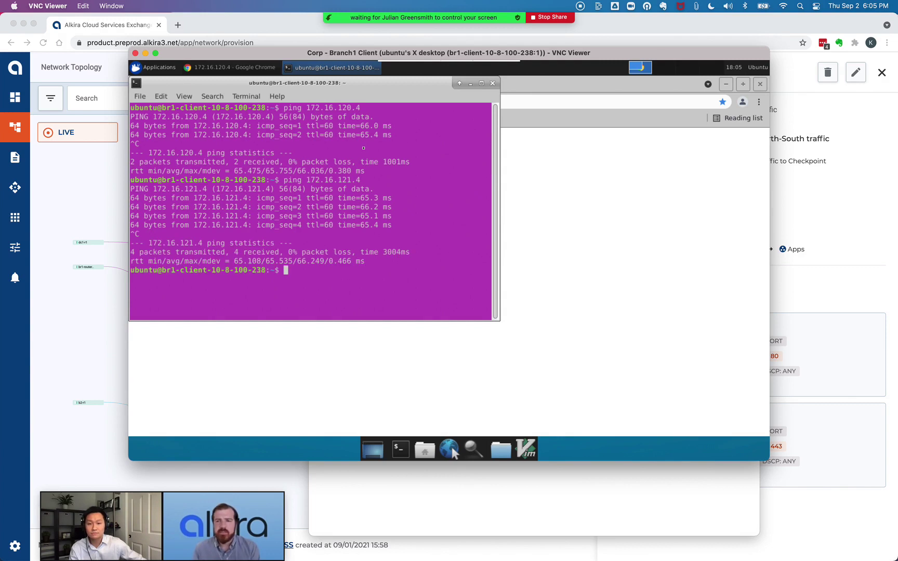
click(57, 207)
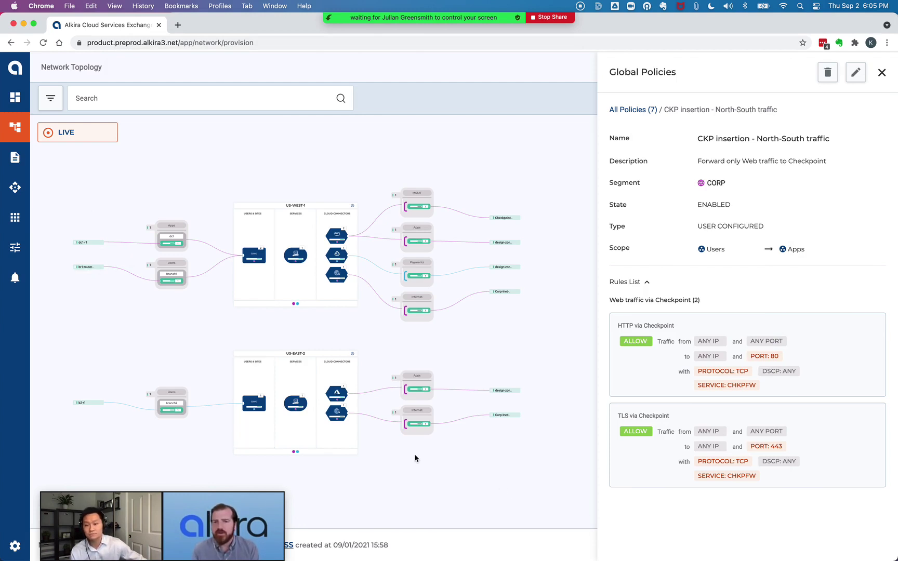
Step: Put the topology in DIAGNOSTICS mode, pick br1-router1 as source, and launch Flow Capture for CORP
click(91, 271)
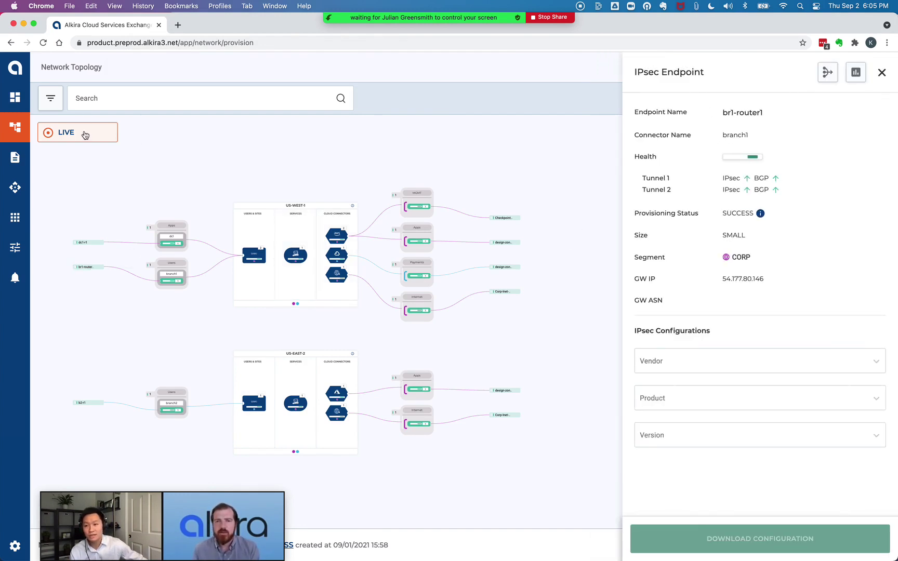
click(86, 134)
click(67, 187)
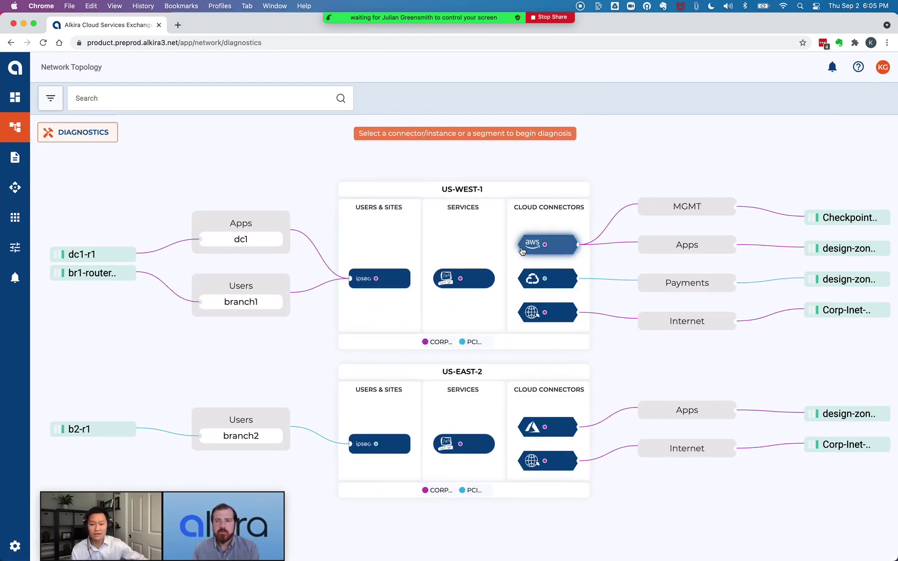
click(522, 251)
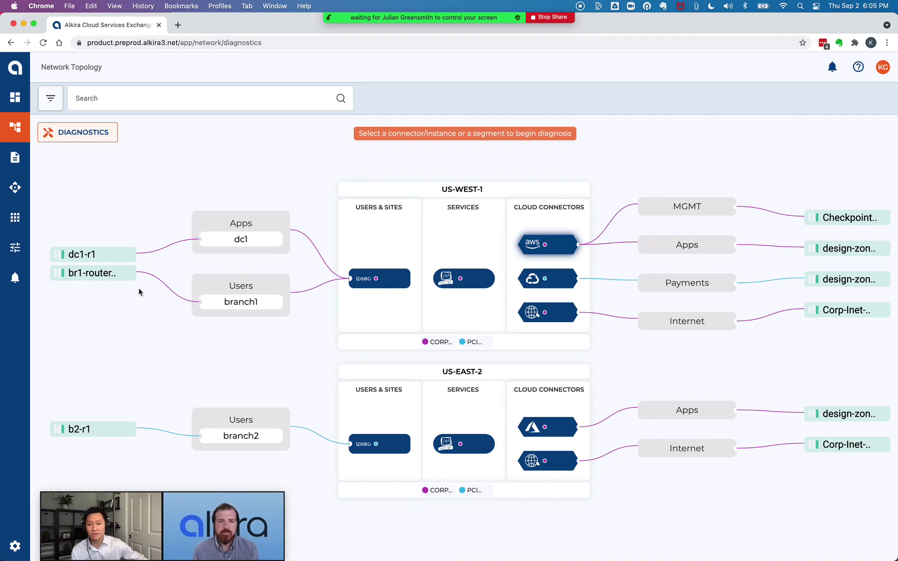
mouse_move(89, 279)
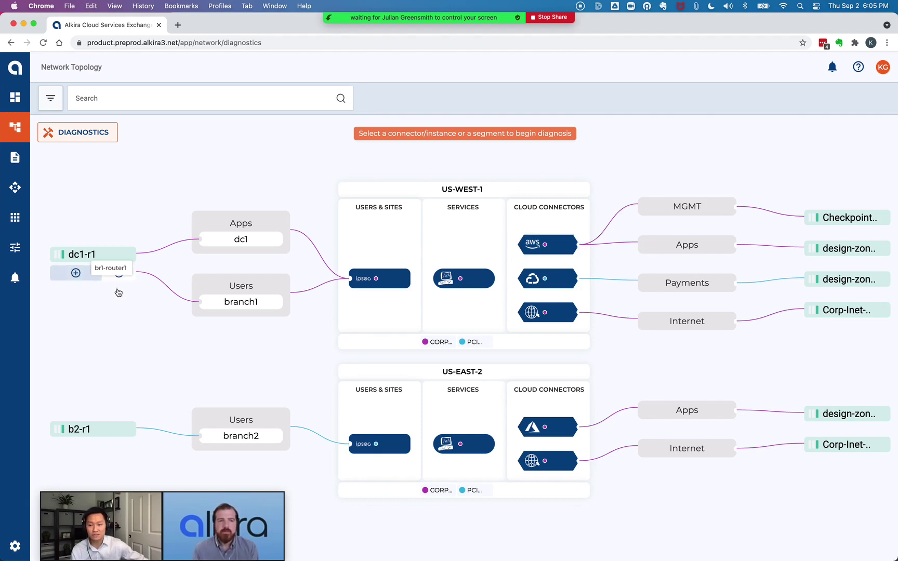
click(75, 273)
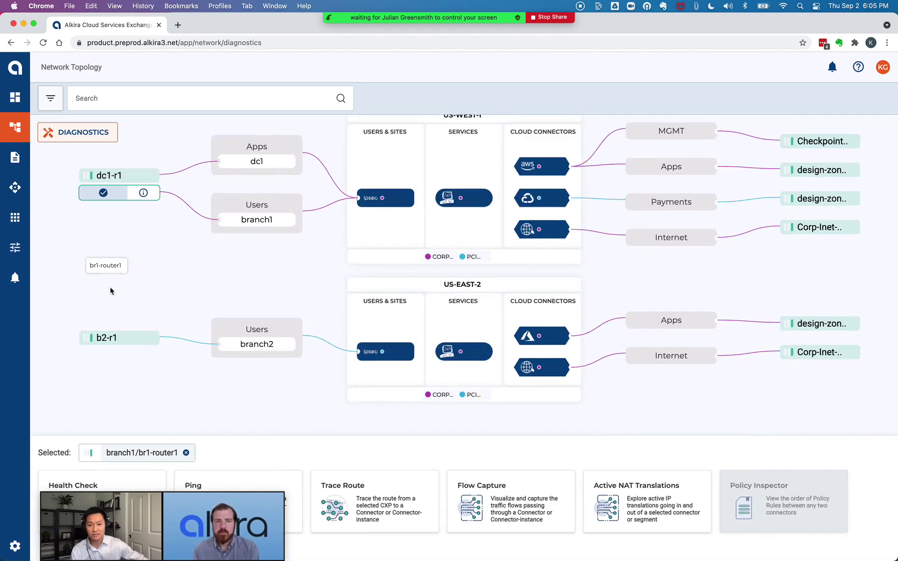
click(500, 489)
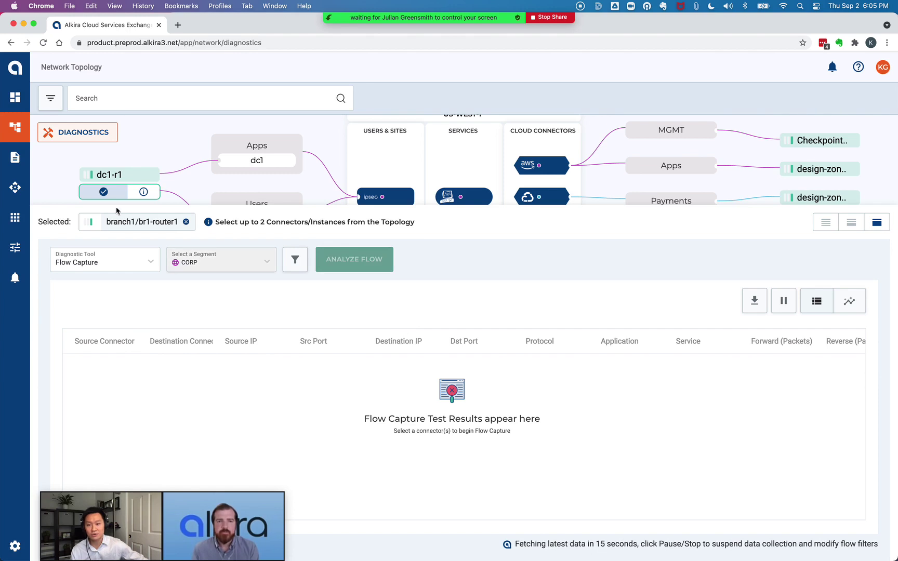
Step: Review the branch1 flows through ckp-us-west1-dz, leaving the DIAGNOSTICS view mode unchanged
click(77, 134)
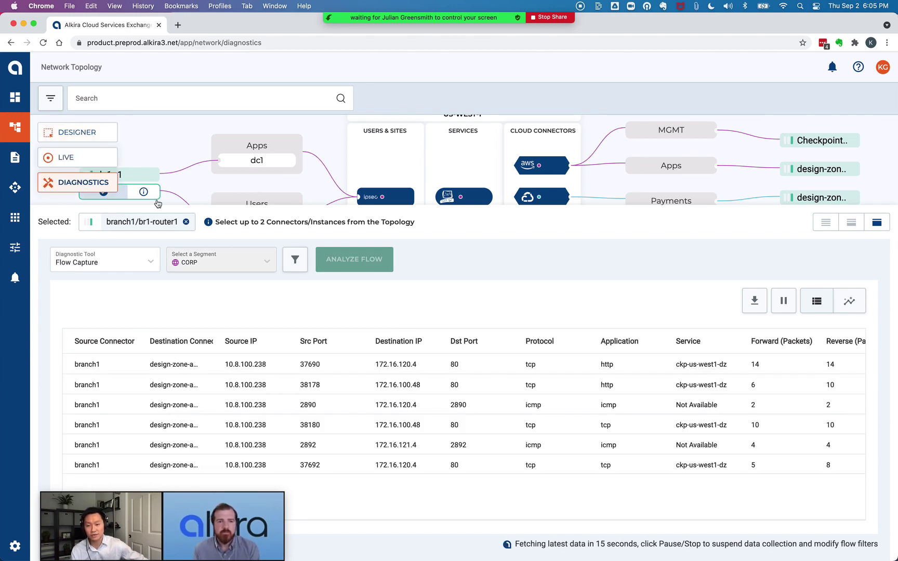
click(217, 214)
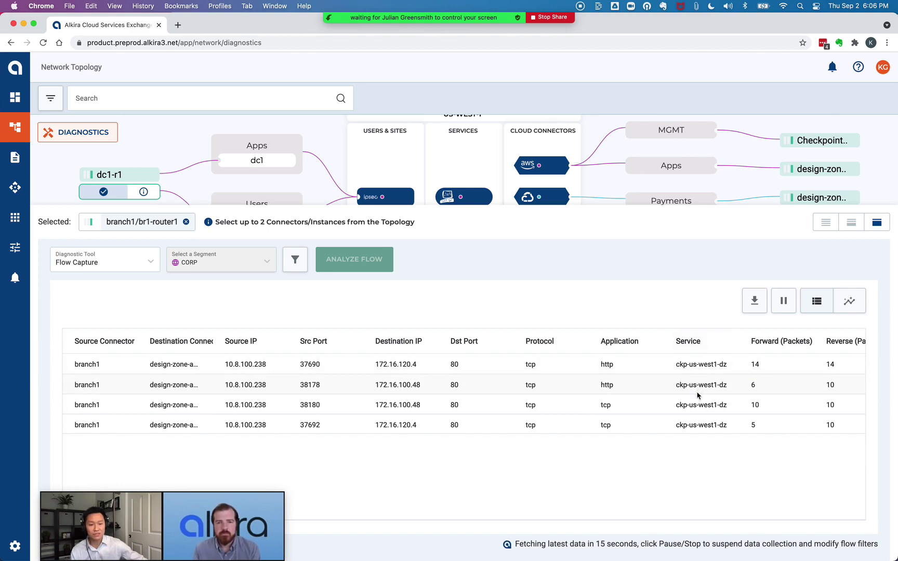
mouse_move(399, 557)
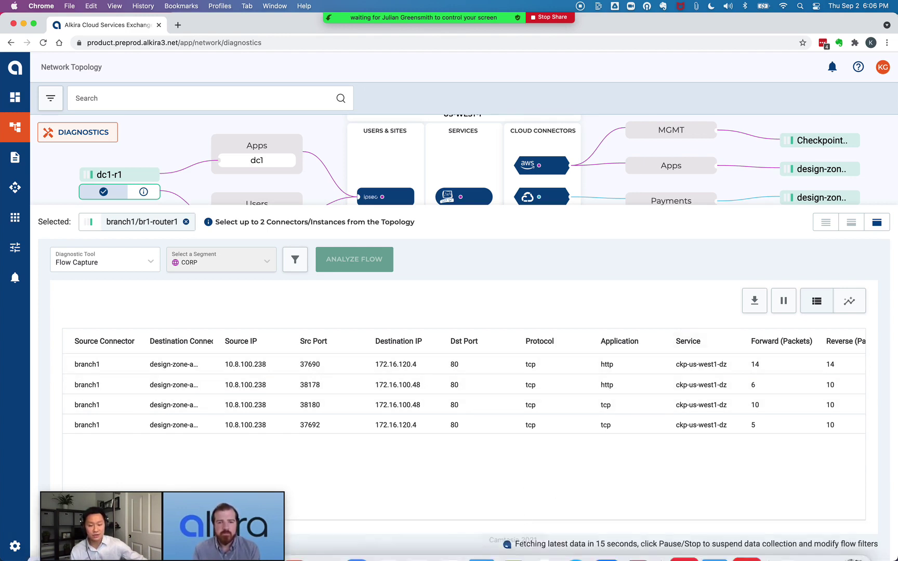
Step: Rerun ping 172.16.121.4 on the Branch1 client, then return to the portal's Flow Capture results
mouse_move(541, 546)
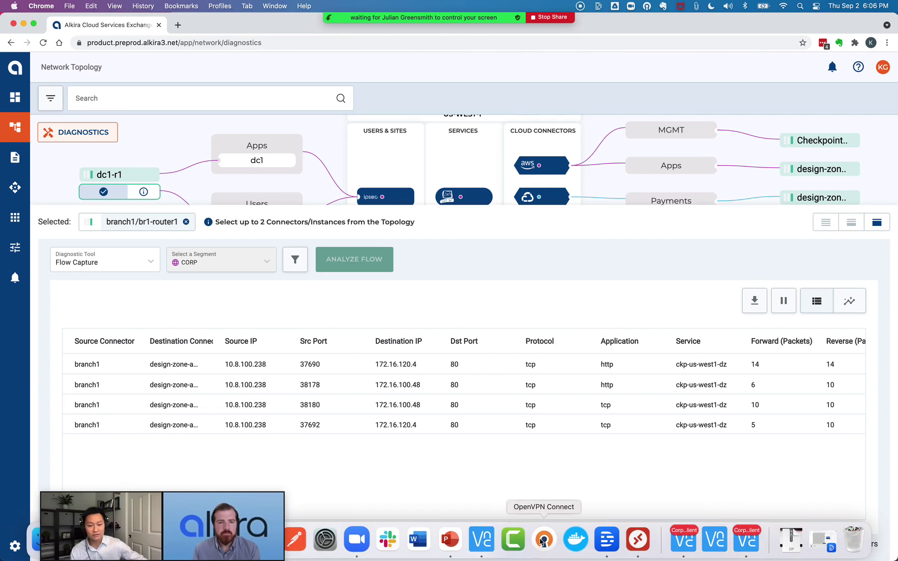
click(685, 540)
key(Up)
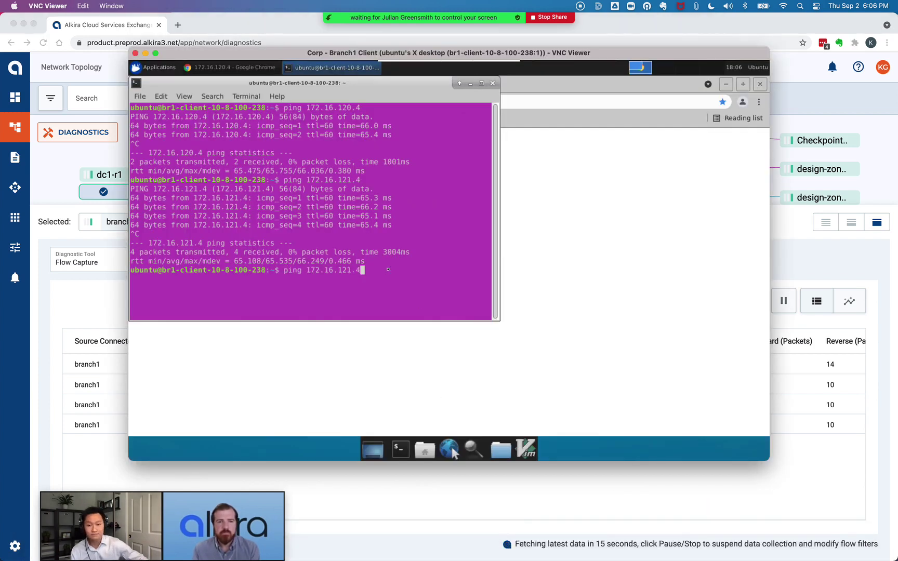
key(Return)
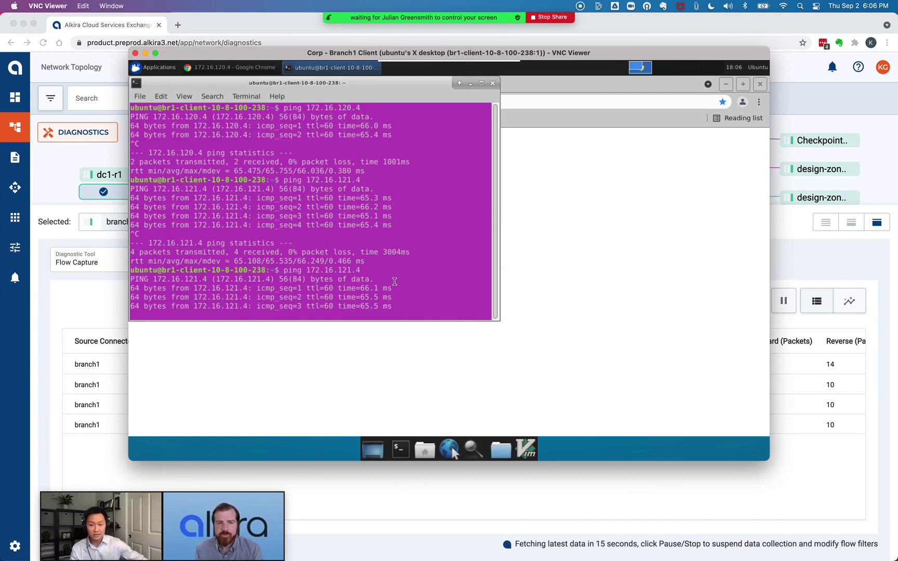
click(631, 485)
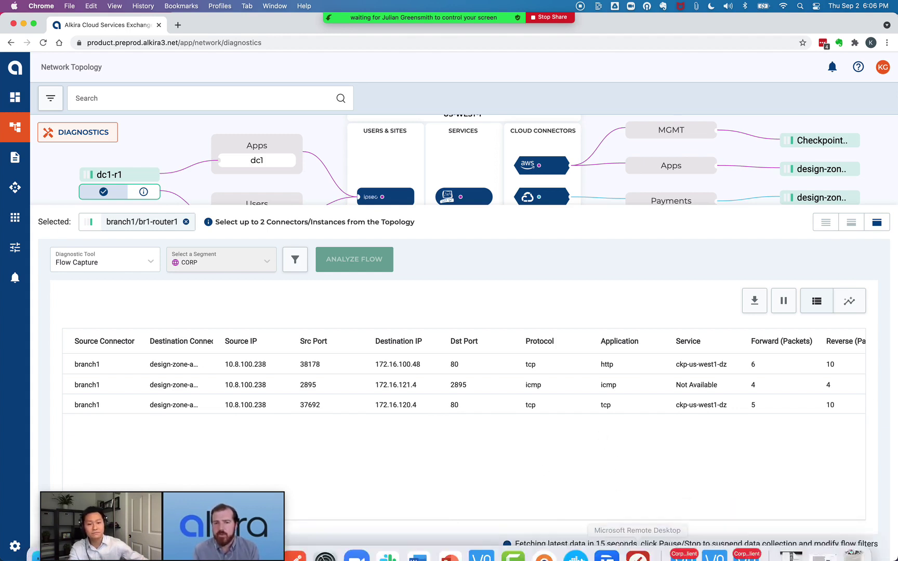
Step: Change the SmartConsole log search to source 10.8.100.238 and run it, then return to Alkira
click(634, 545)
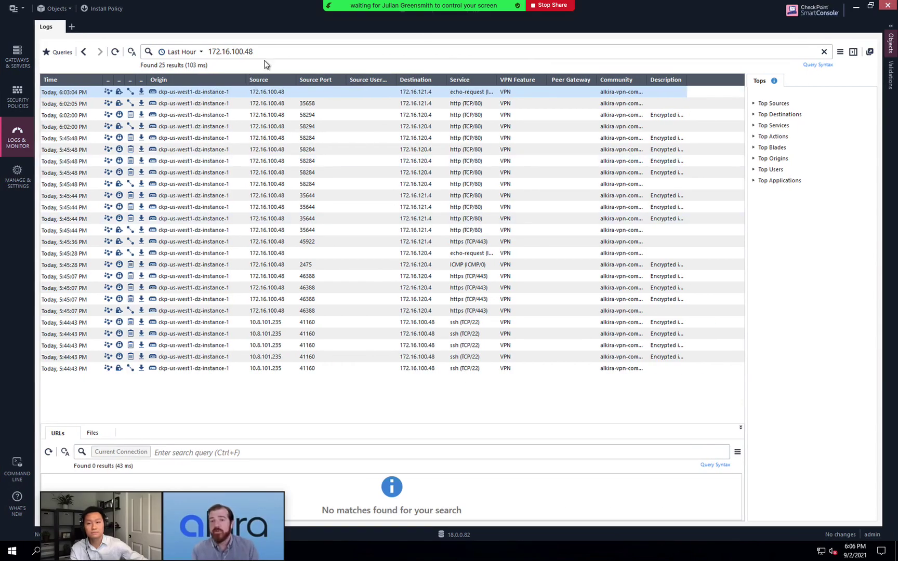
click(264, 54)
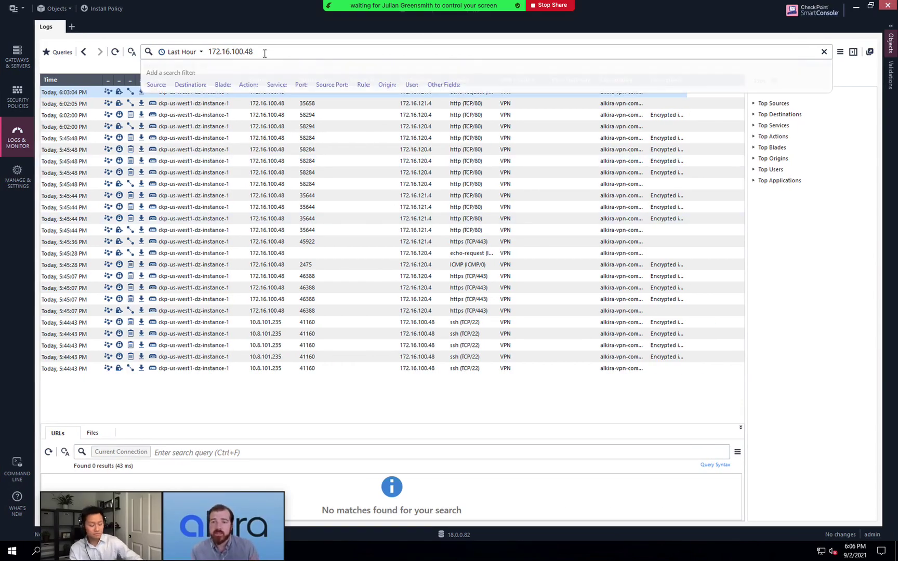
key(BackSpace)
key(BackSpace)
key(BackSpace)
key(BackSpace)
key(BackSpace)
key(BackSpace)
key(BackSpace)
key(BackSpace)
key(BackSpace)
key(BackSpace)
key(BackSpace)
key(BackSpace)
key(BackSpace)
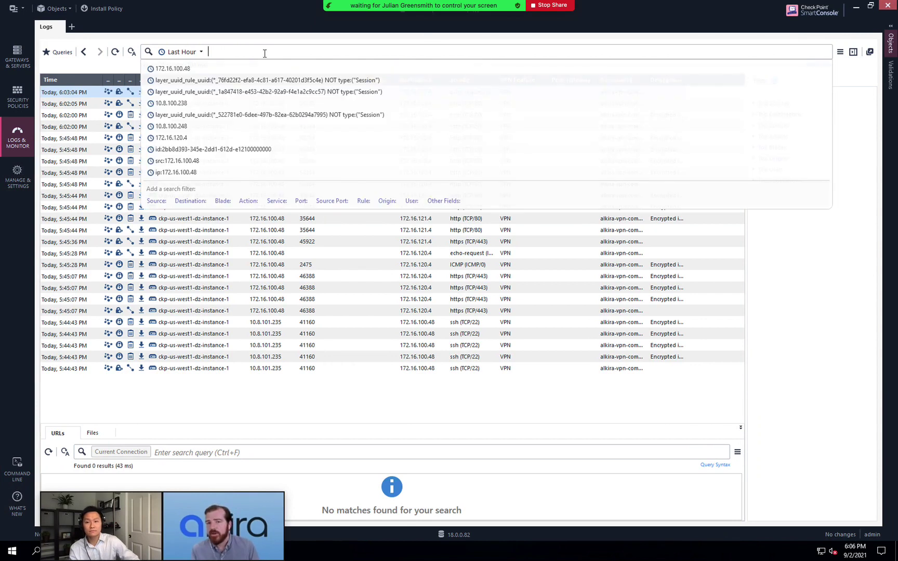
text(10.8.101.42)
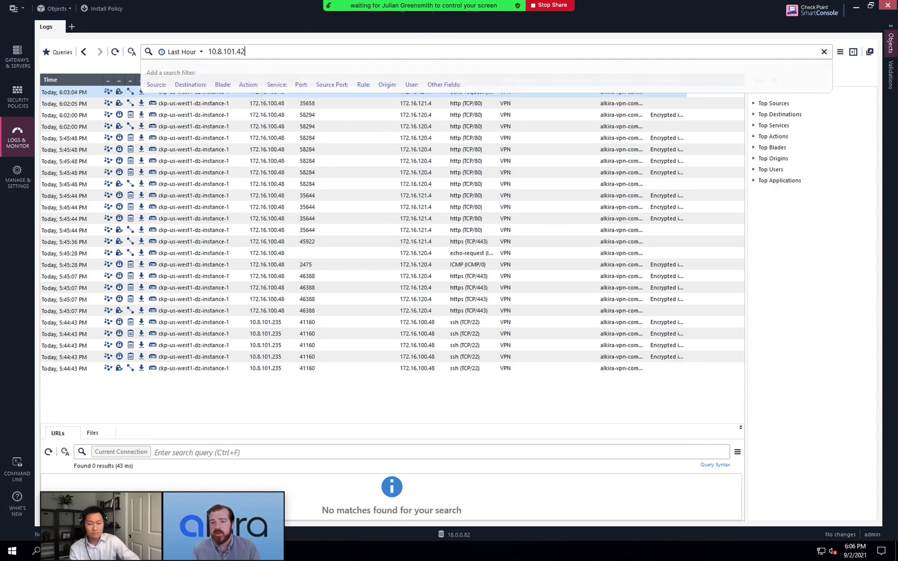
key(Return)
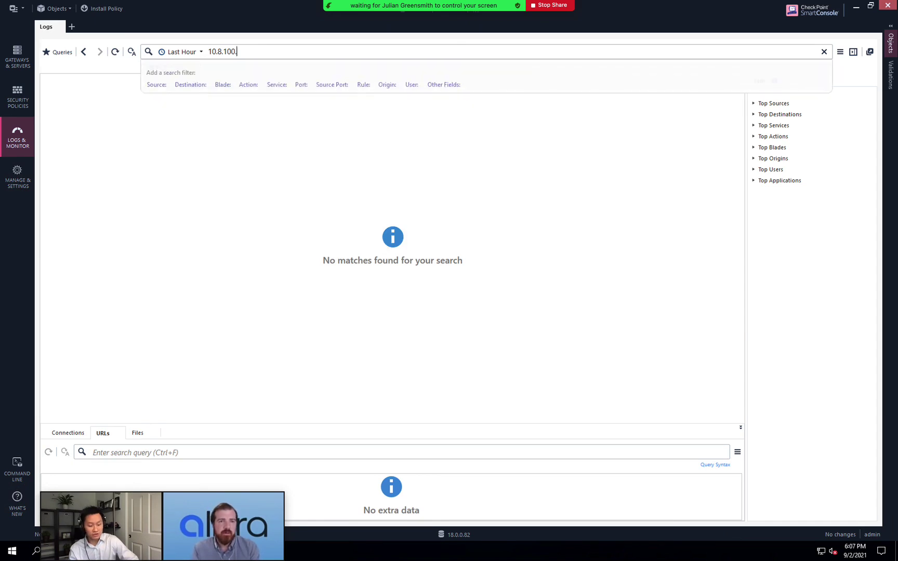
text(.238)
key(Return)
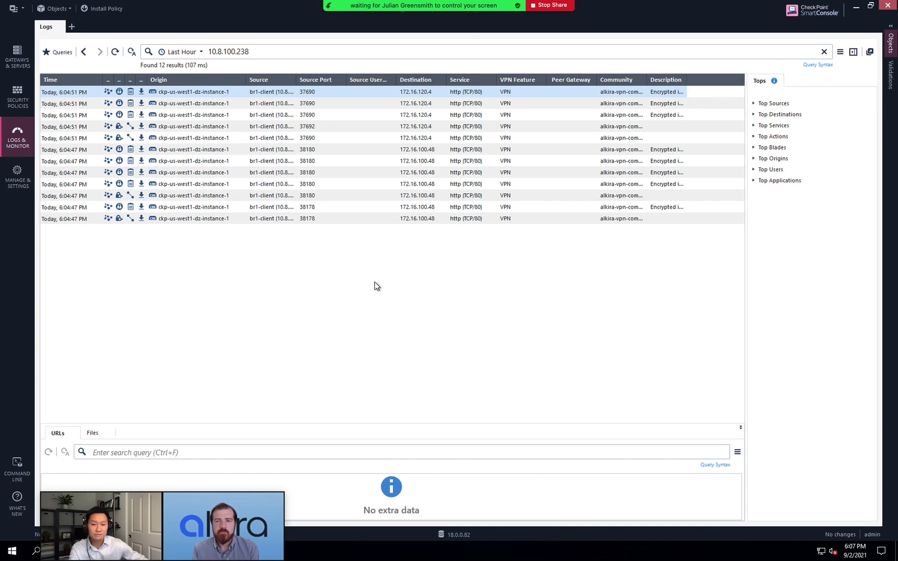
key(ctrl+Left)
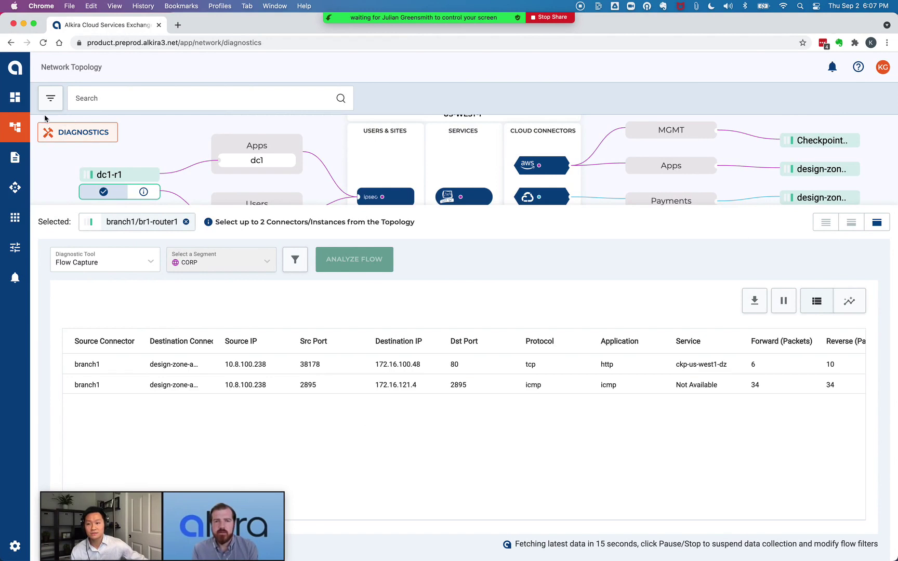
Step: Return the topology to LIVE and open the CKP insertion - Corp Internet traffic policy, highlighting its path
click(74, 133)
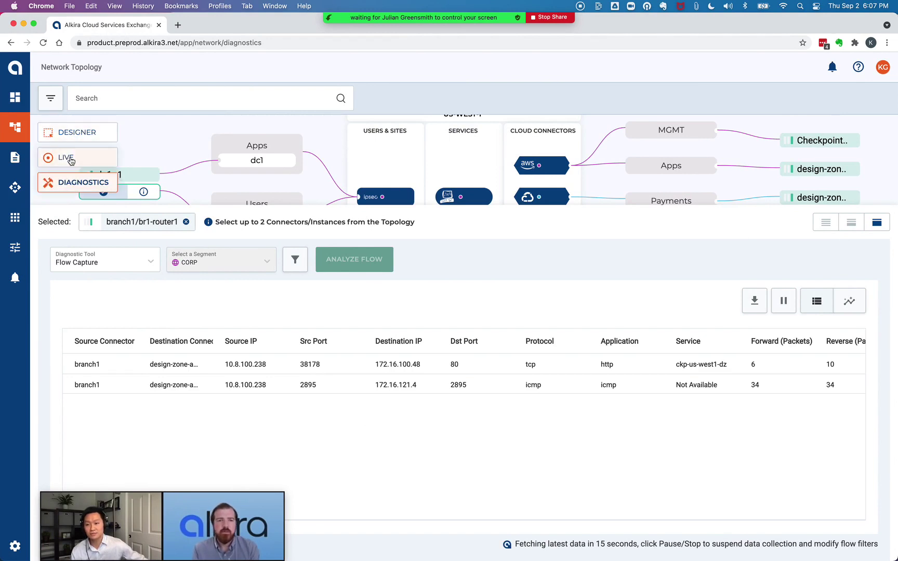
click(71, 159)
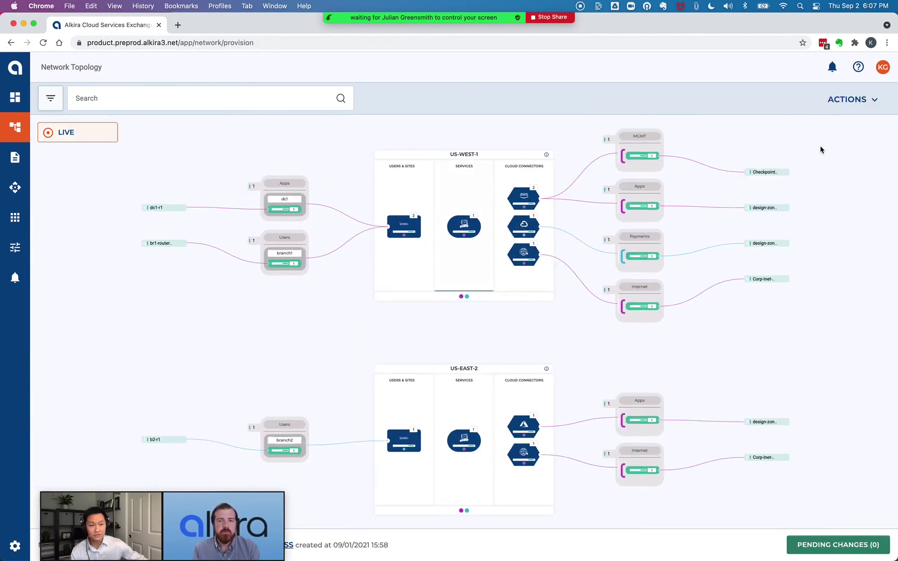
click(853, 106)
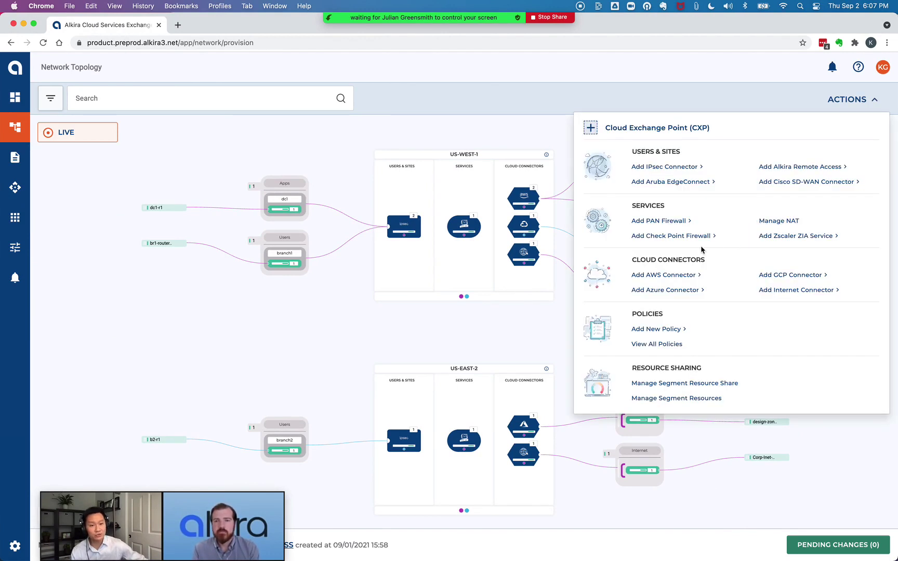
click(668, 345)
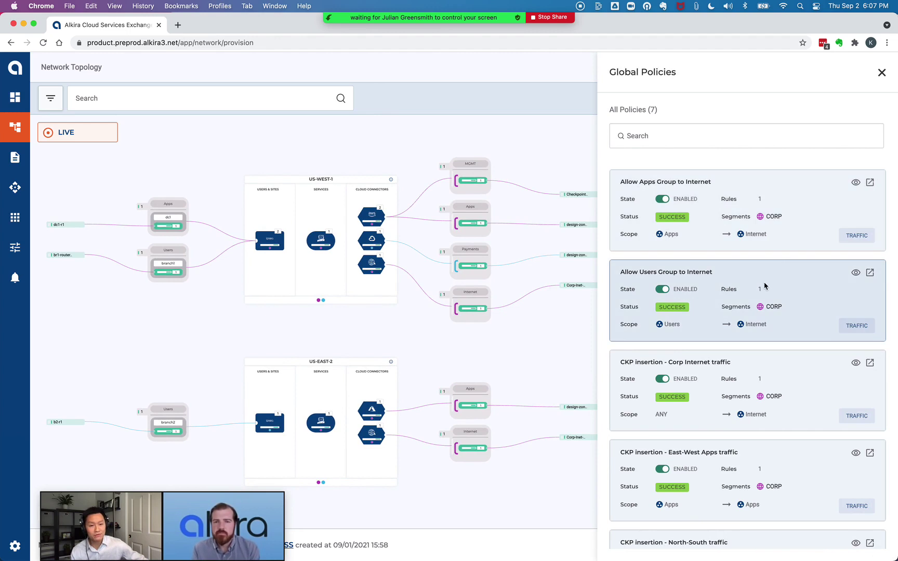
click(856, 363)
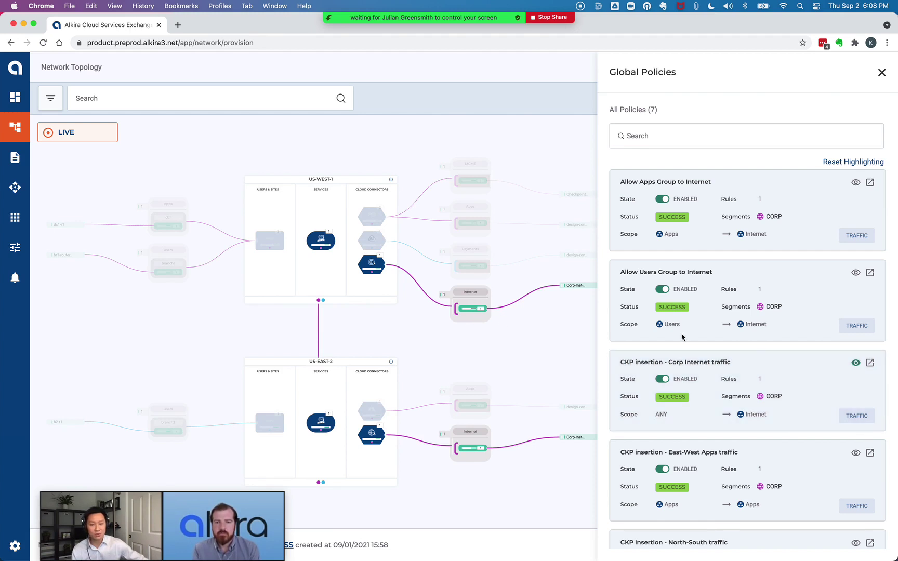
click(873, 366)
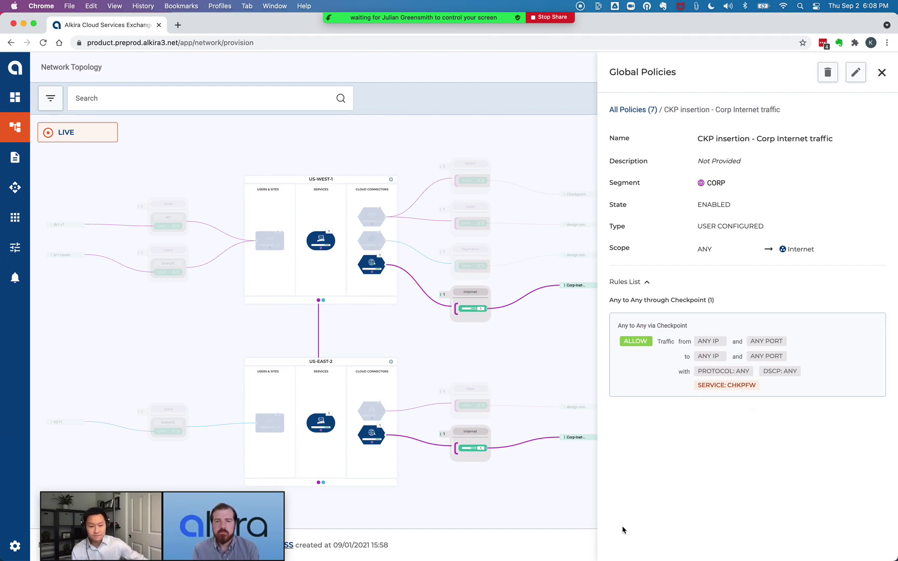
mouse_move(702, 541)
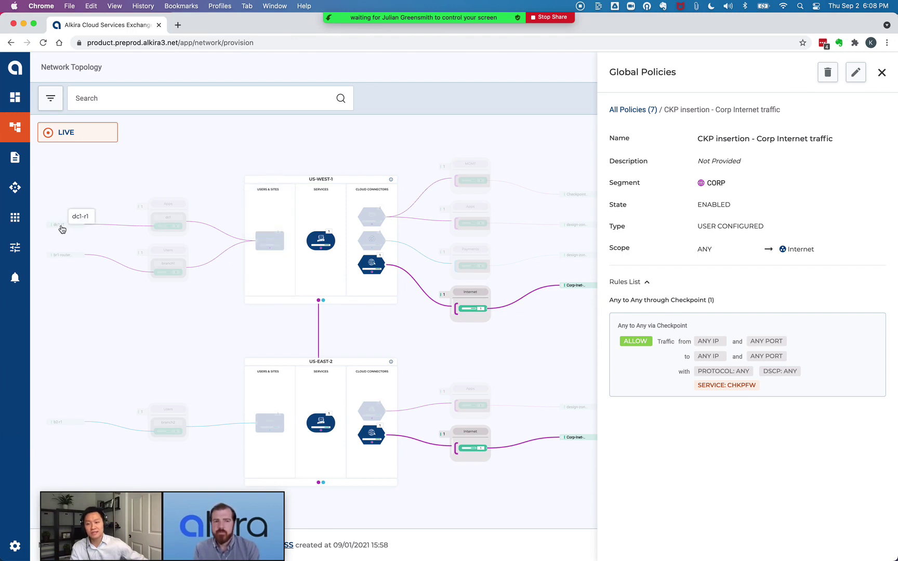
Step: On the DC1 client, ping 10.8.100.238 from a terminal and confirm replies with no loss
click(747, 539)
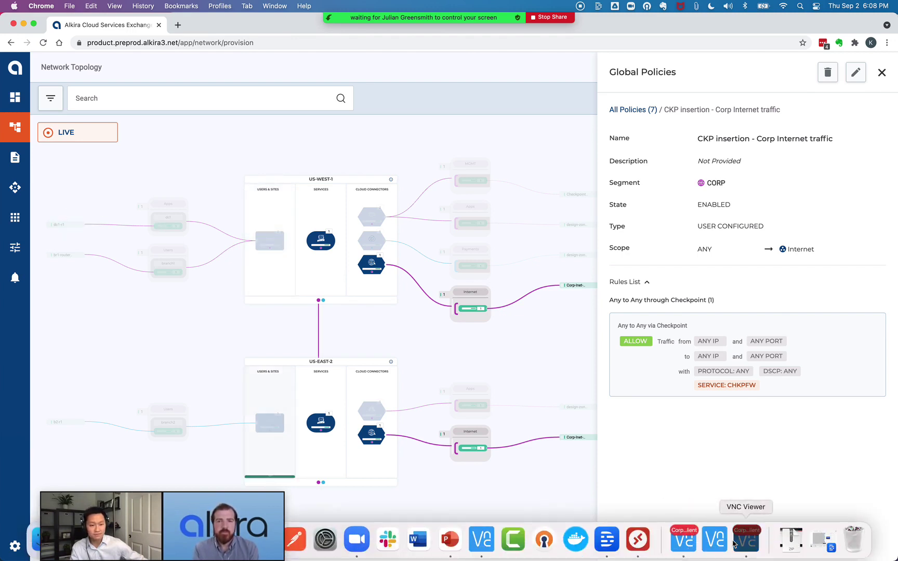
key(ctrl+alt+t)
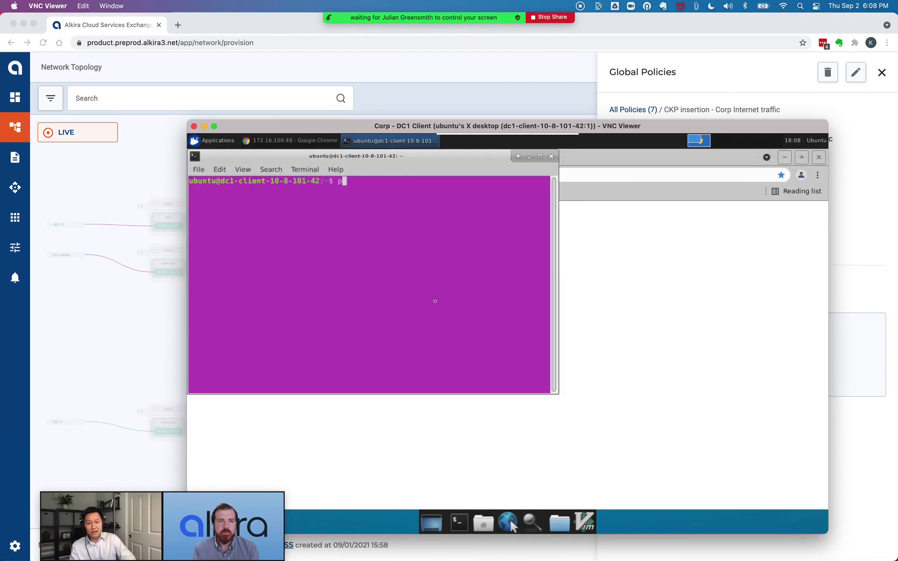
text(ping )
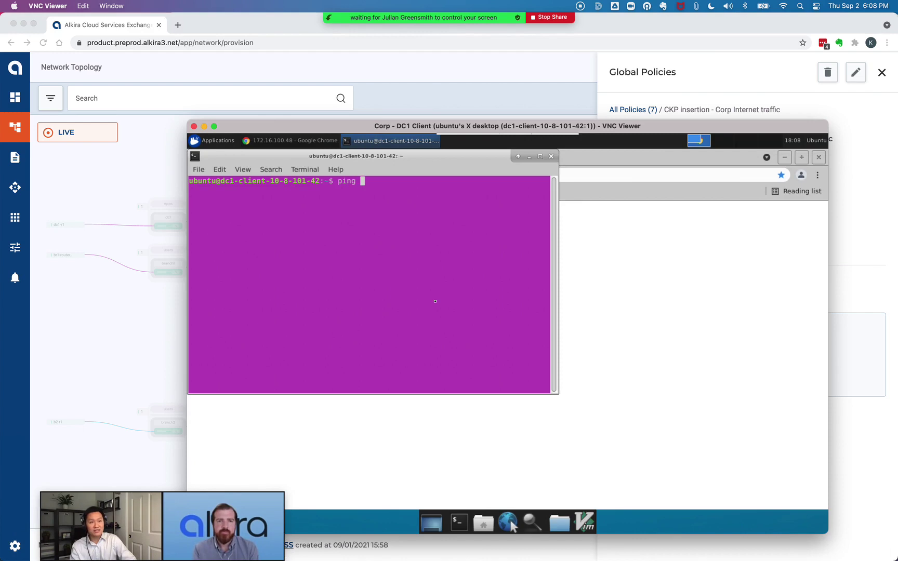
text(10)
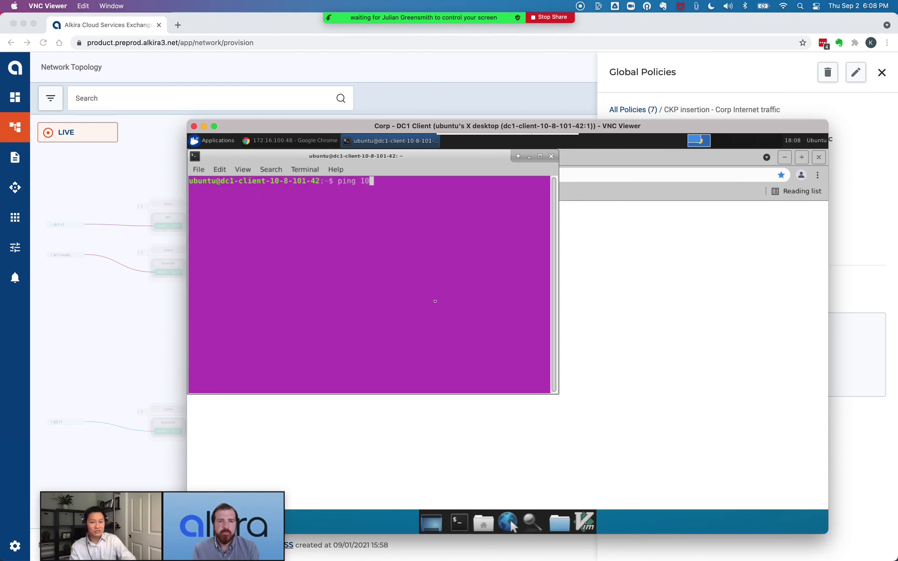
text(.8.)
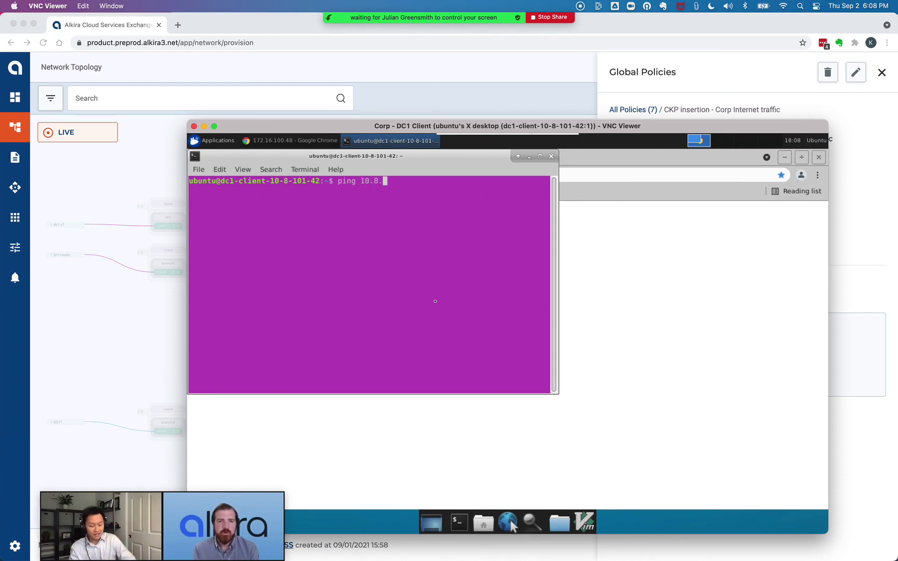
text(100.238)
key(Return)
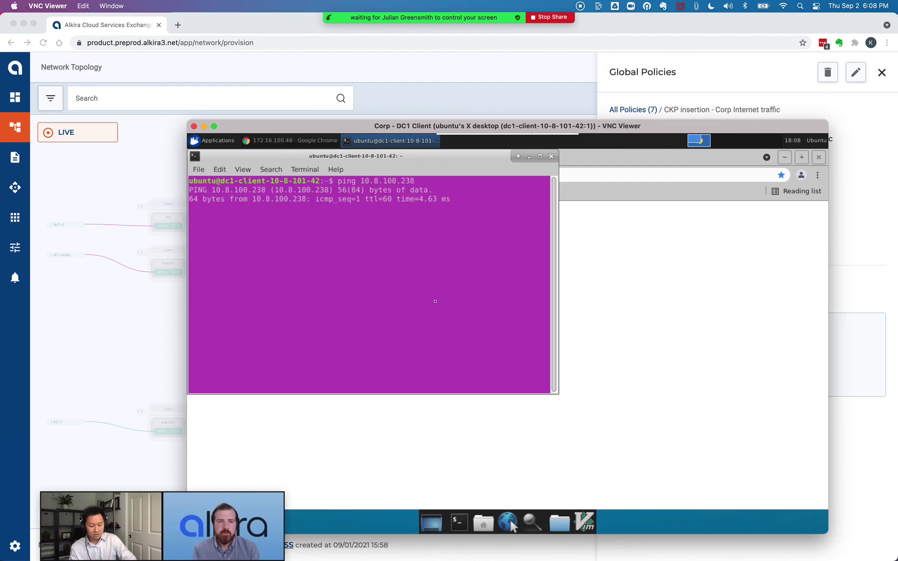
key(ctrl+c)
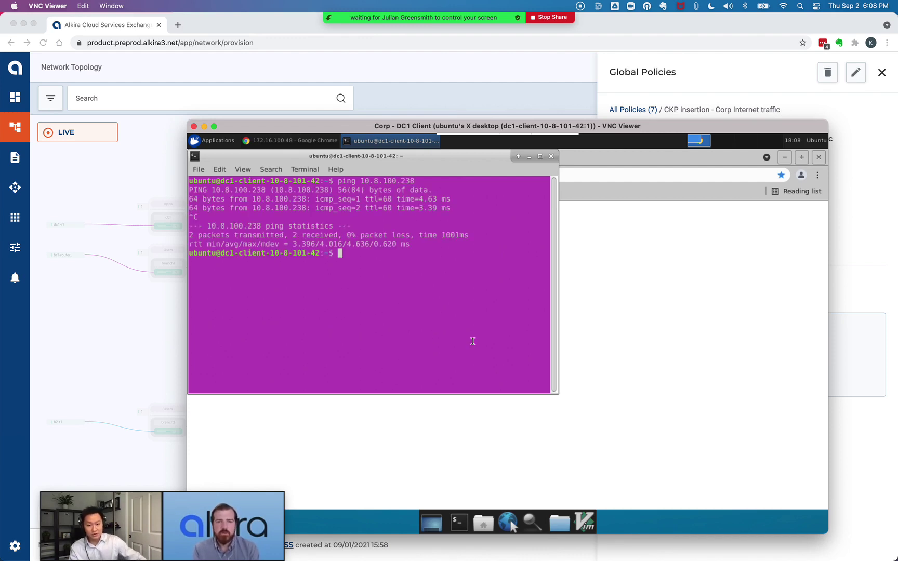
click(557, 473)
click(442, 159)
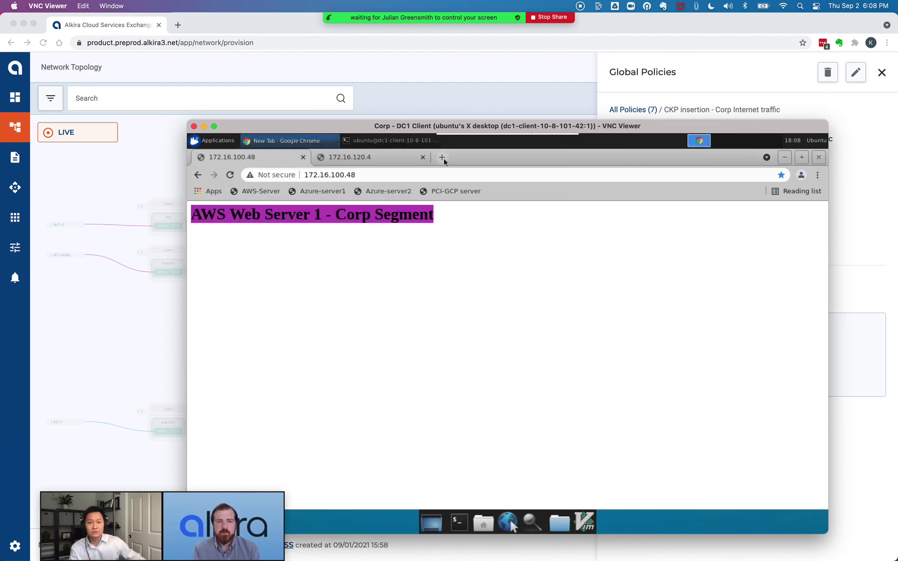
text(www.)
text(alkira.c)
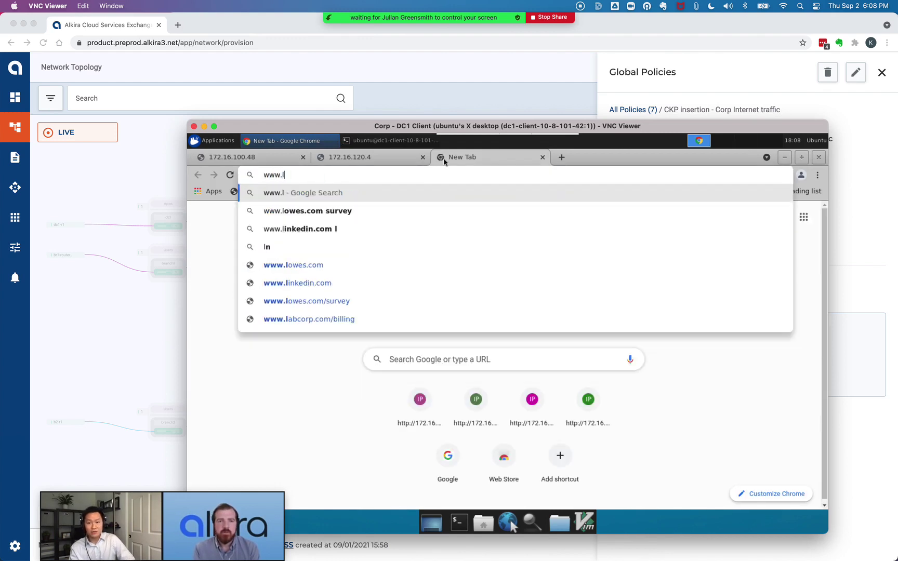
text(om)
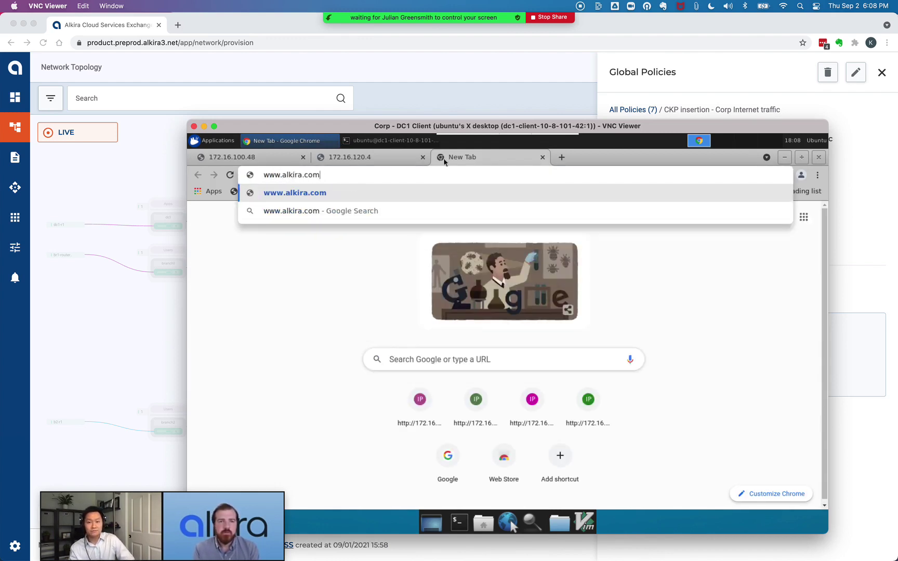
key(Return)
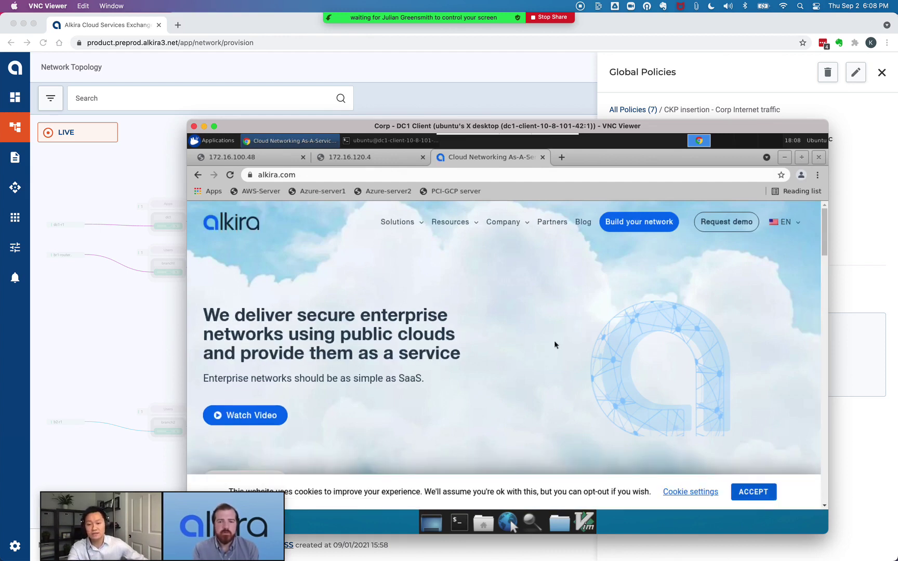
key(ctrl+Right)
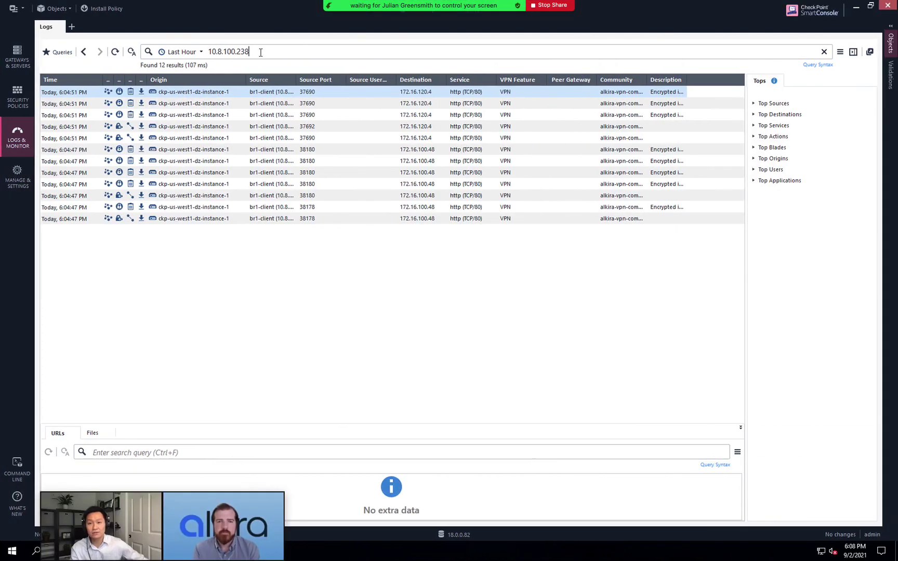
Step: Change the SmartConsole log search to 10.8.101.42 and refresh to show its QUIC and HTTPS connections
click(260, 52)
key(BackSpace)
key(BackSpace)
key(BackSpace)
key(BackSpace)
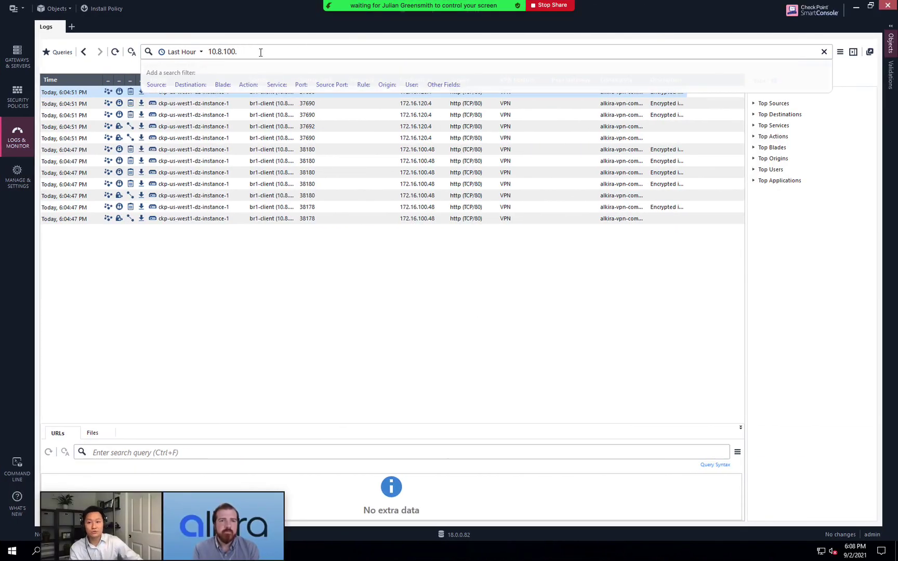
key(BackSpace)
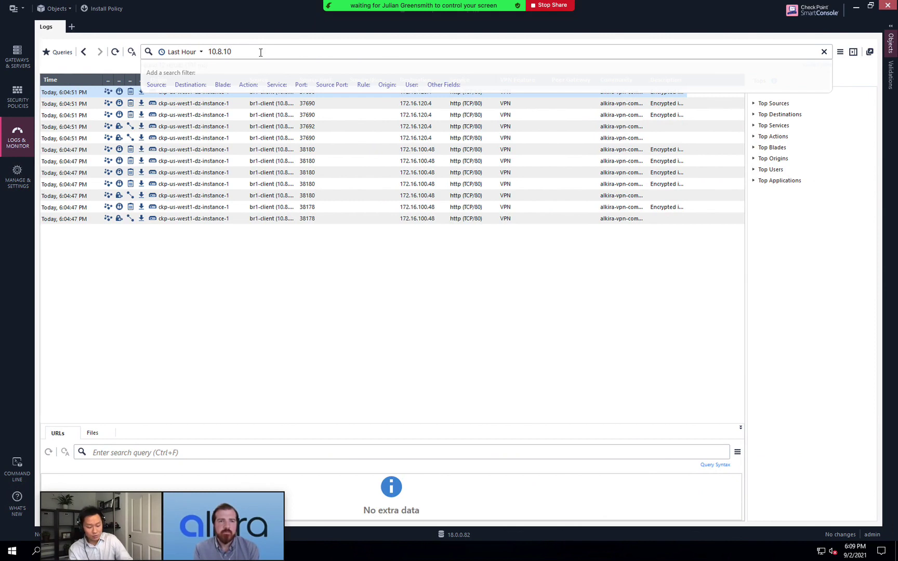
text(1.42)
key(Return)
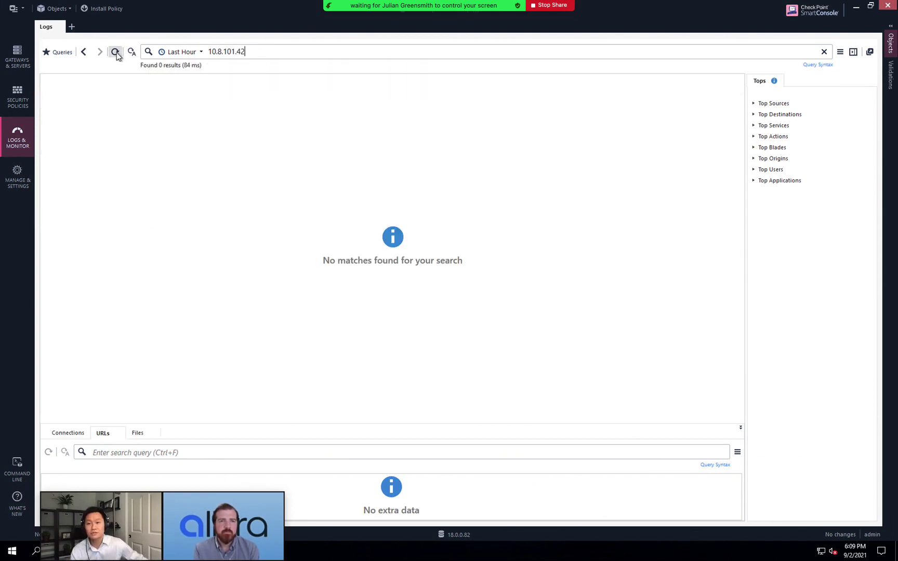
click(115, 52)
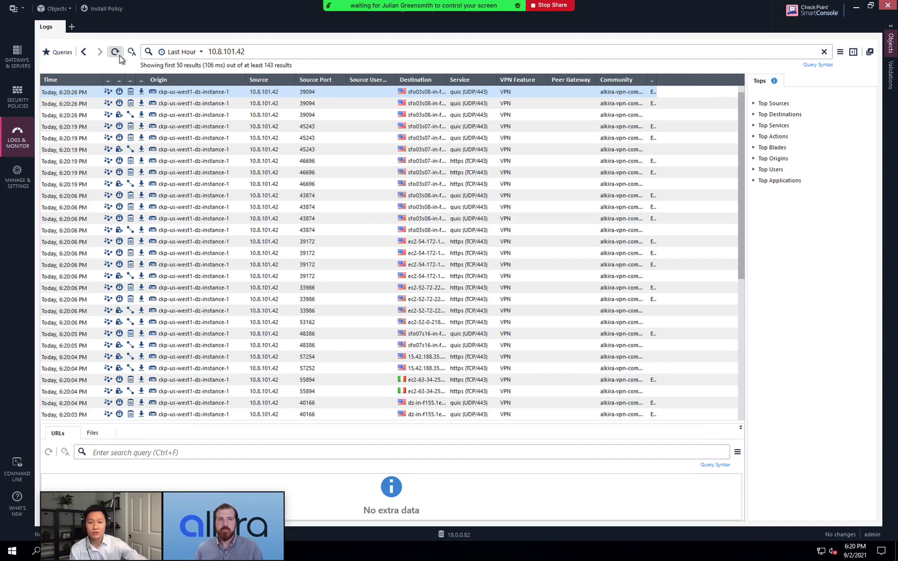